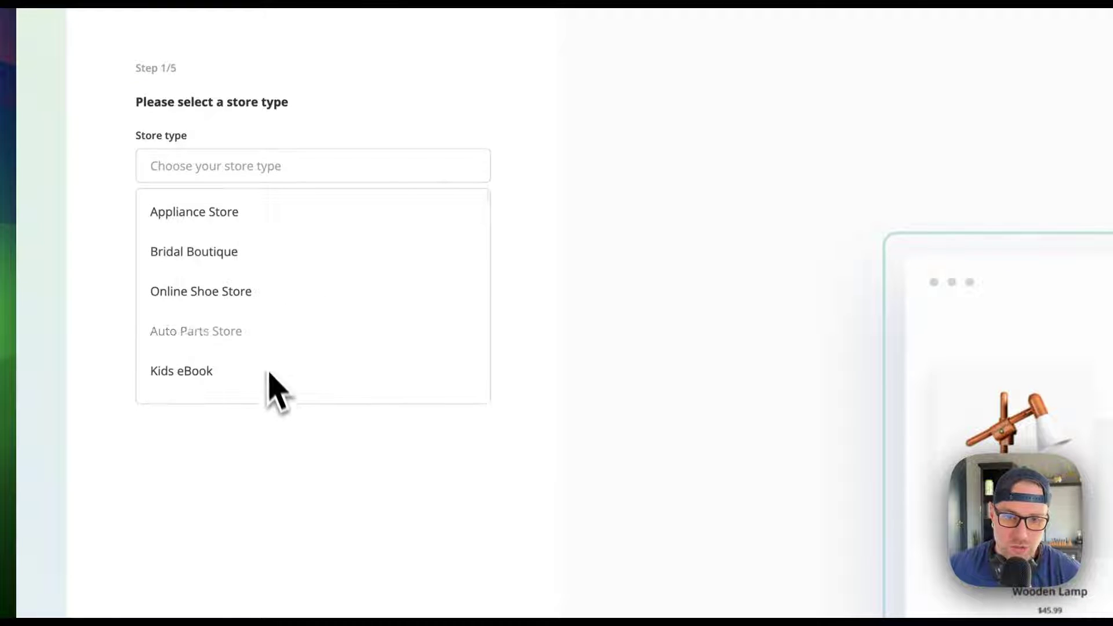
scroll(316, 340, "down", 3)
scroll(315, 340, "down", 3)
scroll(315, 340, "down", 3)
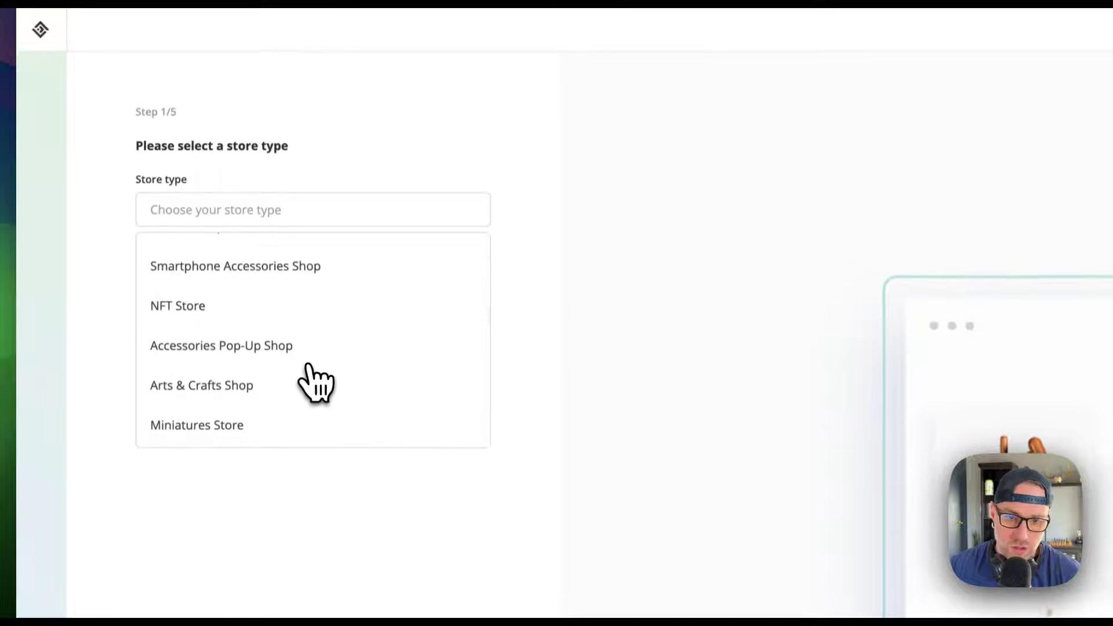
scroll(316, 381, "down", 3)
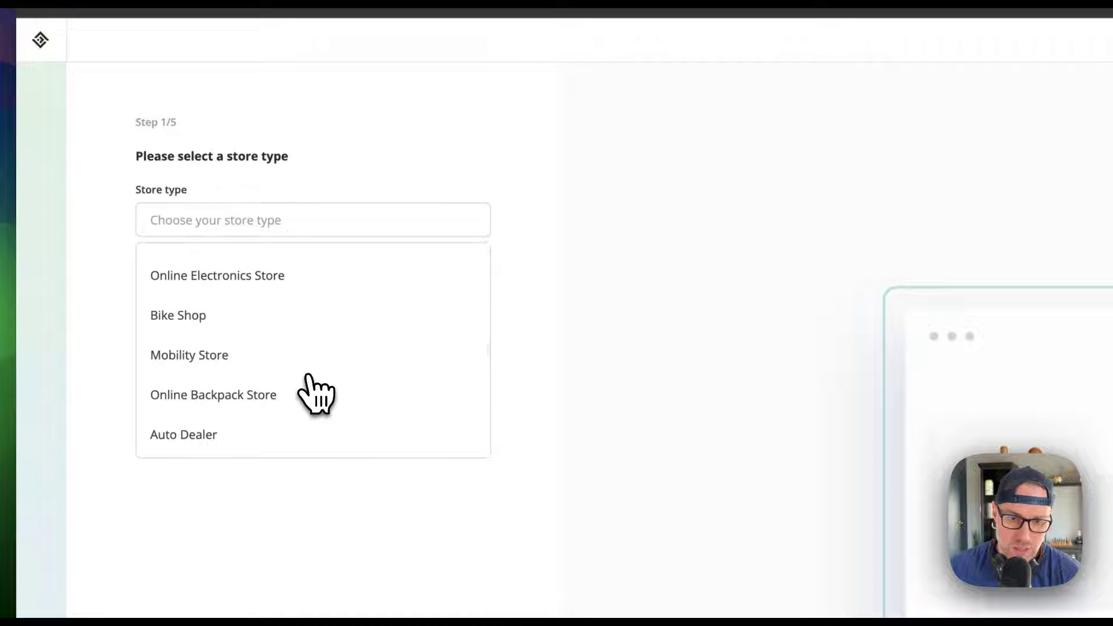
scroll(307, 377, "down", 4)
scroll(307, 385, "down", 3)
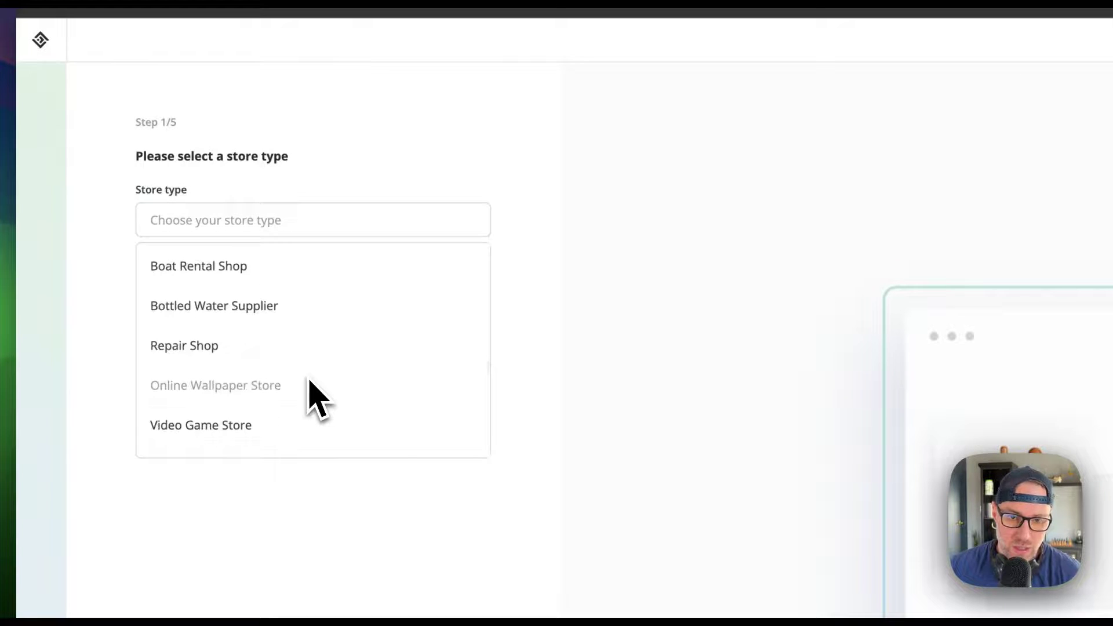
scroll(309, 383, "down", 4)
scroll(243, 369, "down", 1)
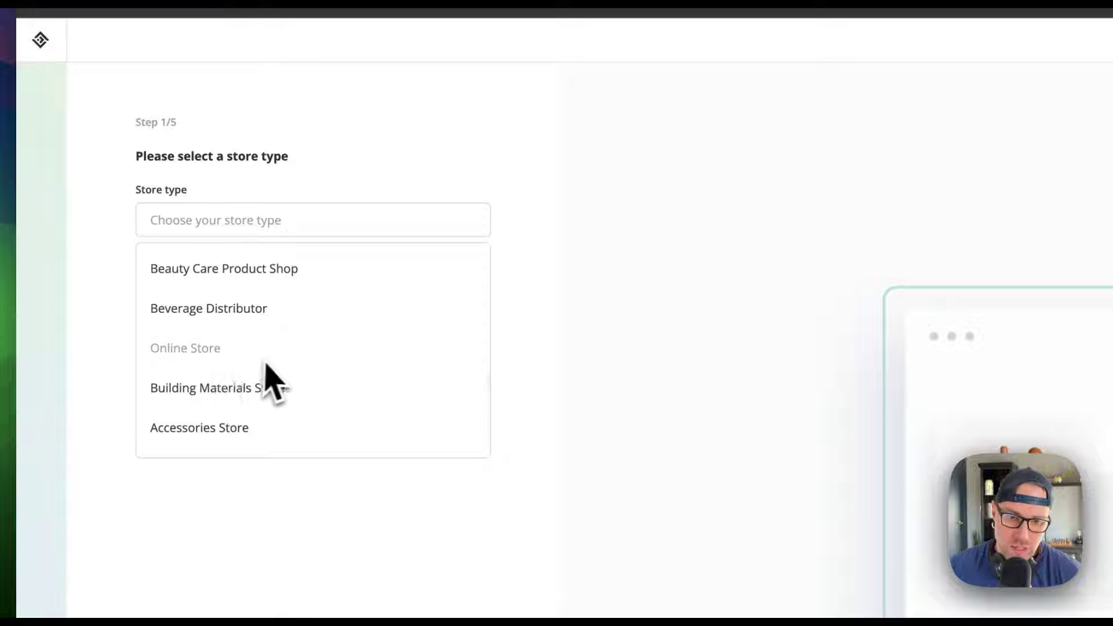
scroll(267, 374, "down", 3)
scroll(304, 392, "down", 2)
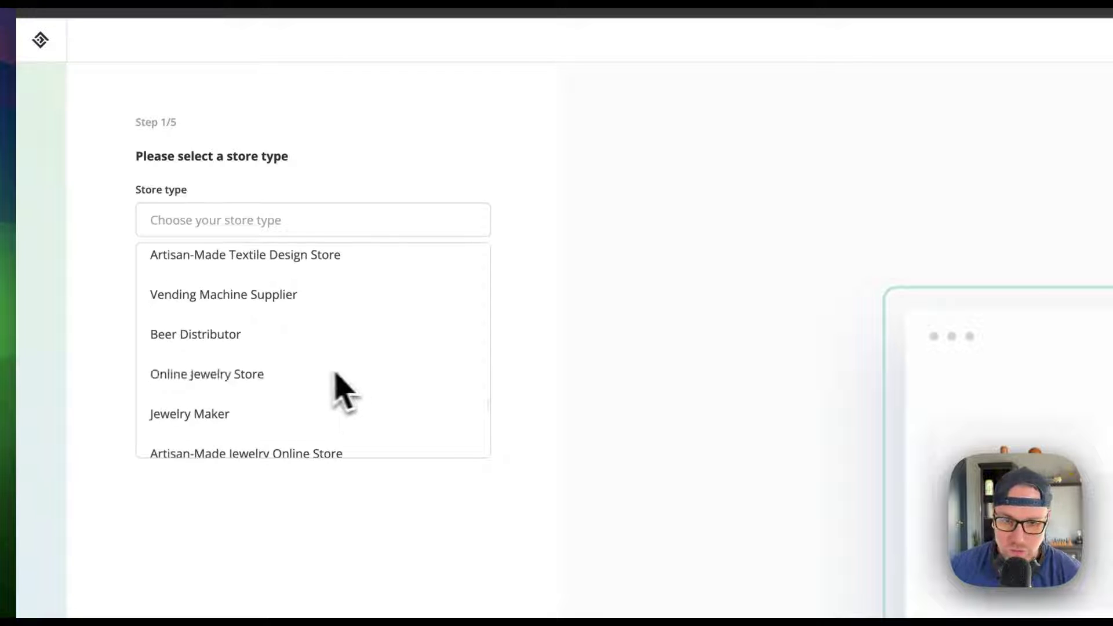
scroll(366, 383, "down", 2)
scroll(356, 378, "down", 3)
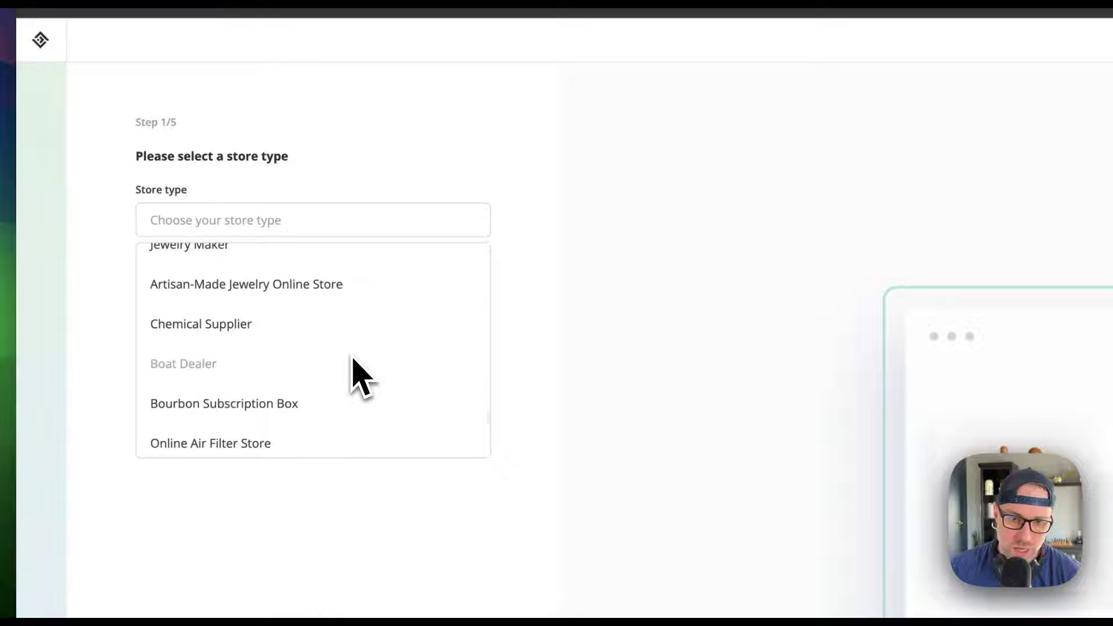
scroll(219, 373, "down", 3)
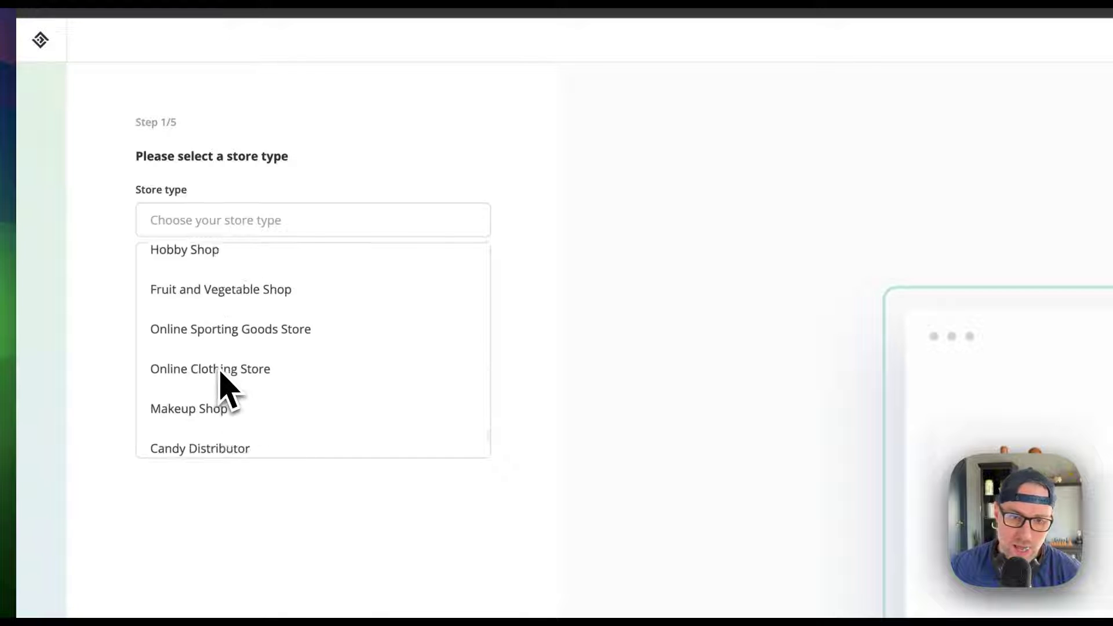
scroll(218, 377, "down", 1)
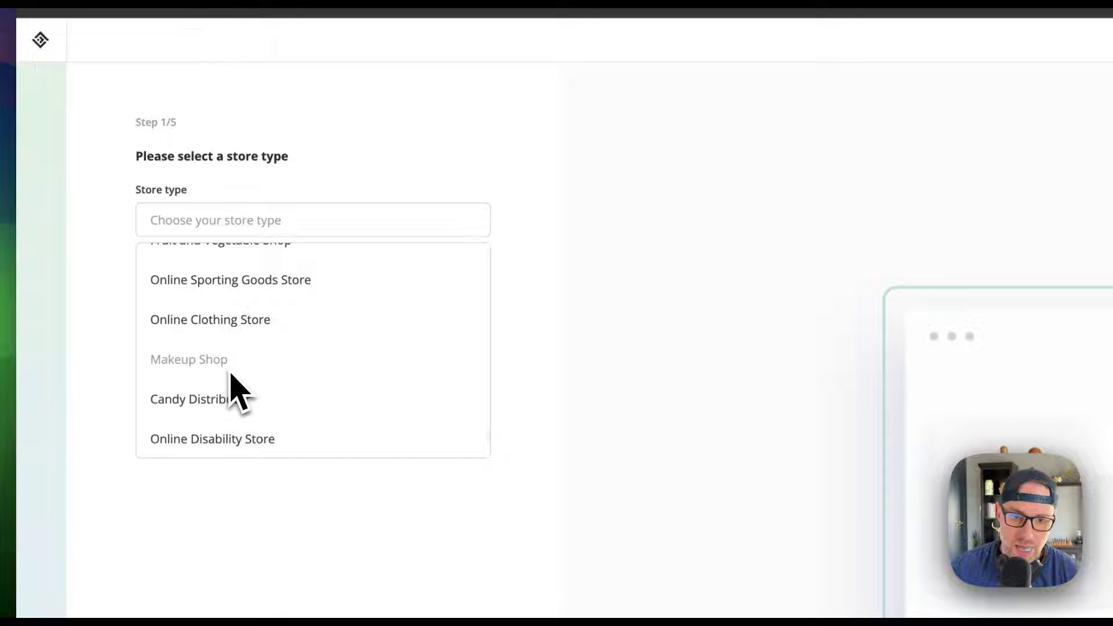
Choose Candy Distributor from the Store type list.
left_click(213, 400)
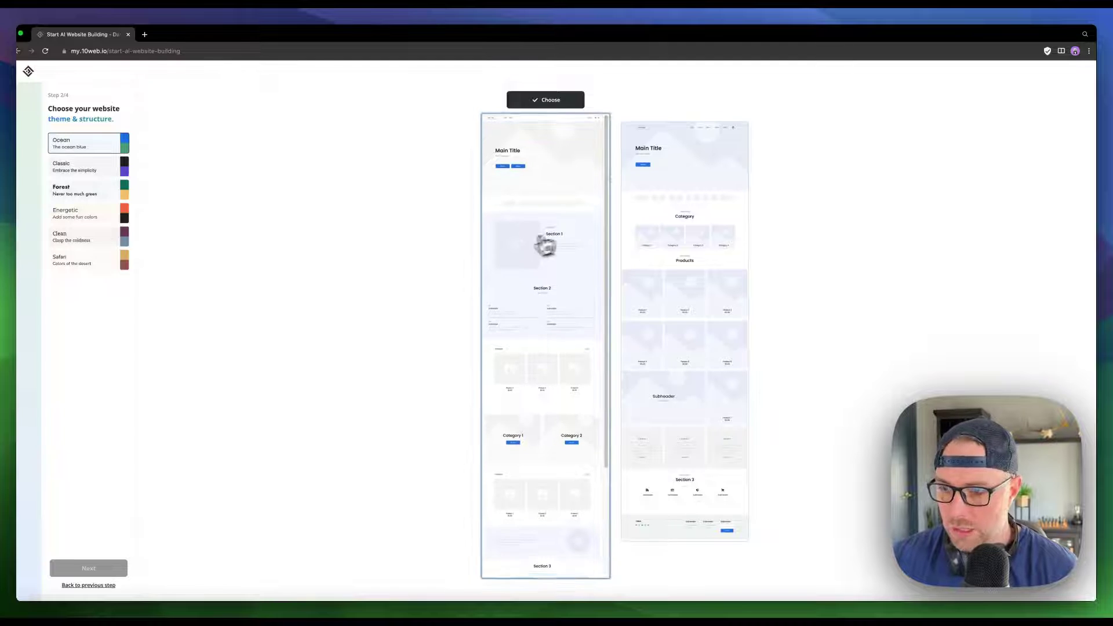
Pick the left site structure and apply the Forest colour theme.
left_click(546, 182)
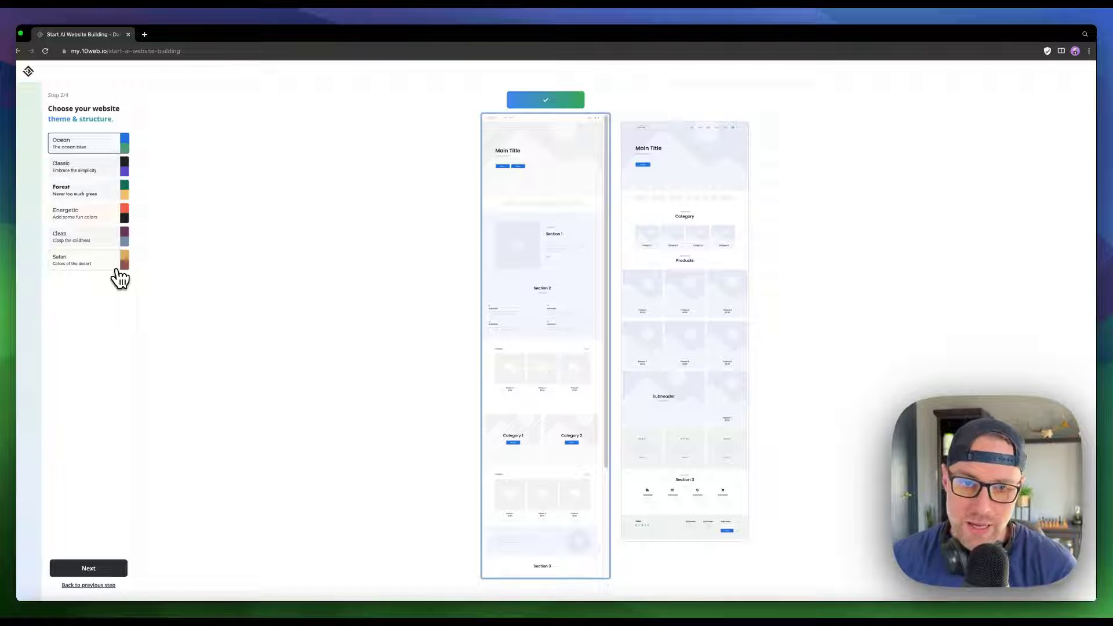
left_click(80, 199)
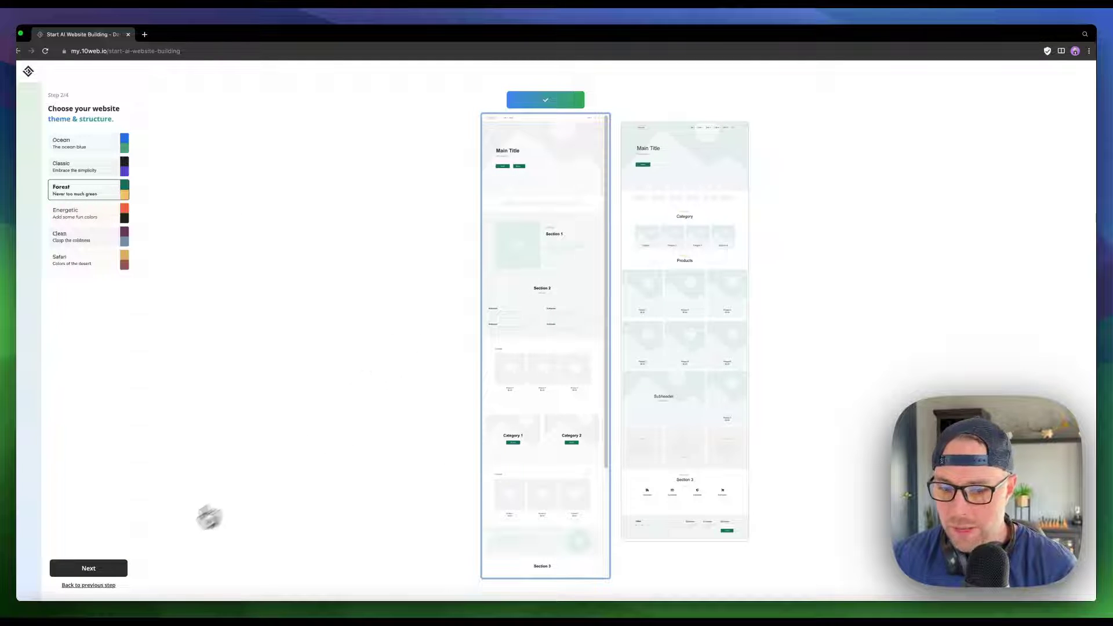
Name the store 'Arts Candies' and have AI enhance its candy-selection description.
left_click(118, 570)
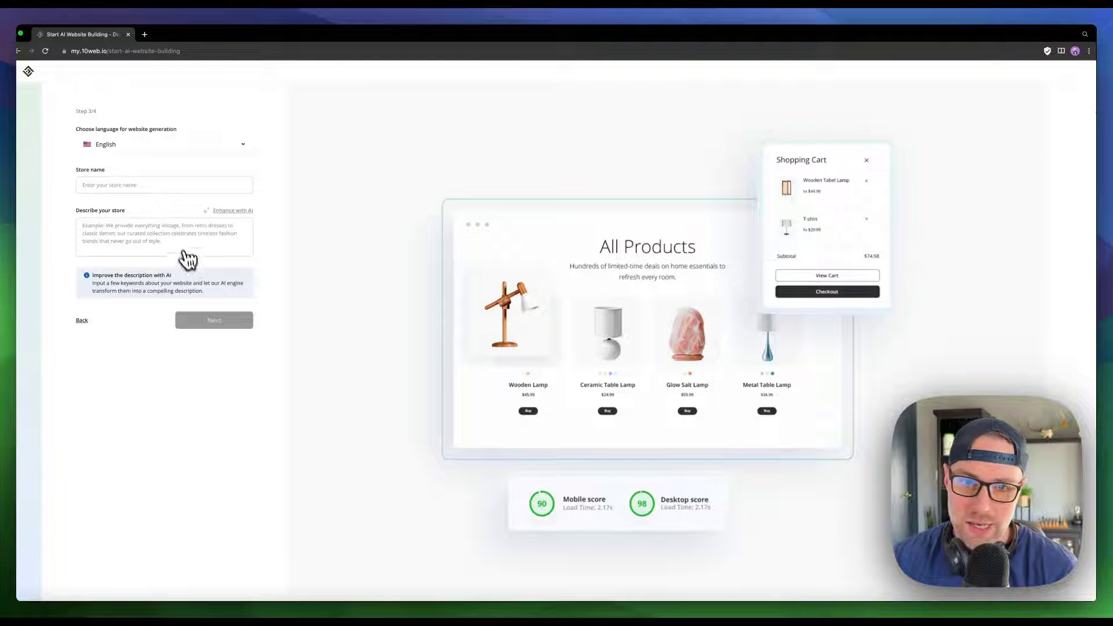
left_click(155, 190)
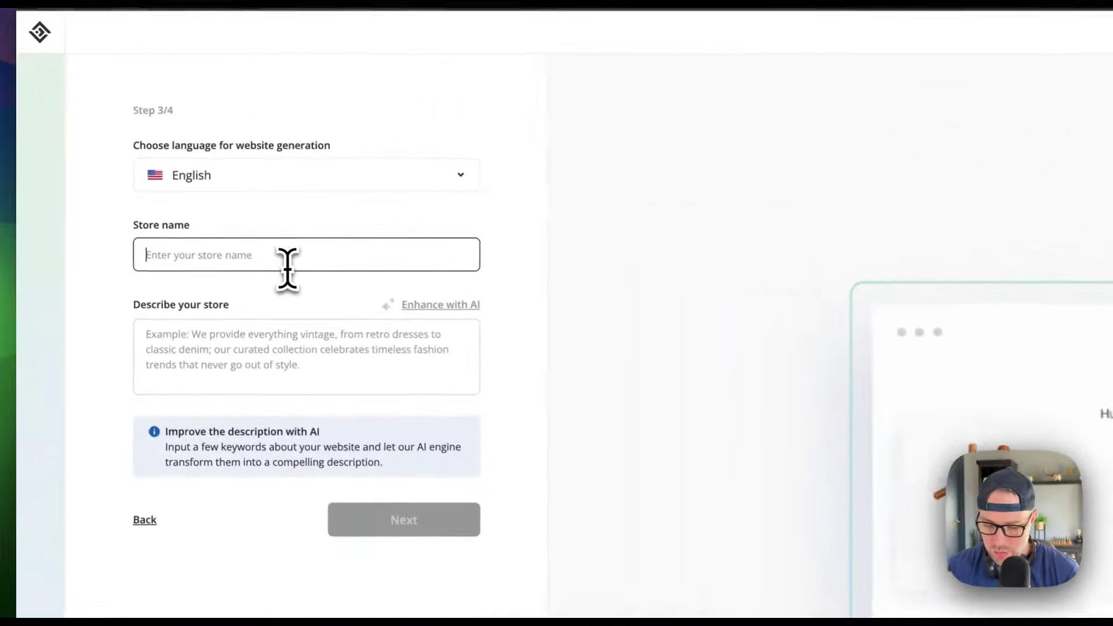
type("Arts Candies")
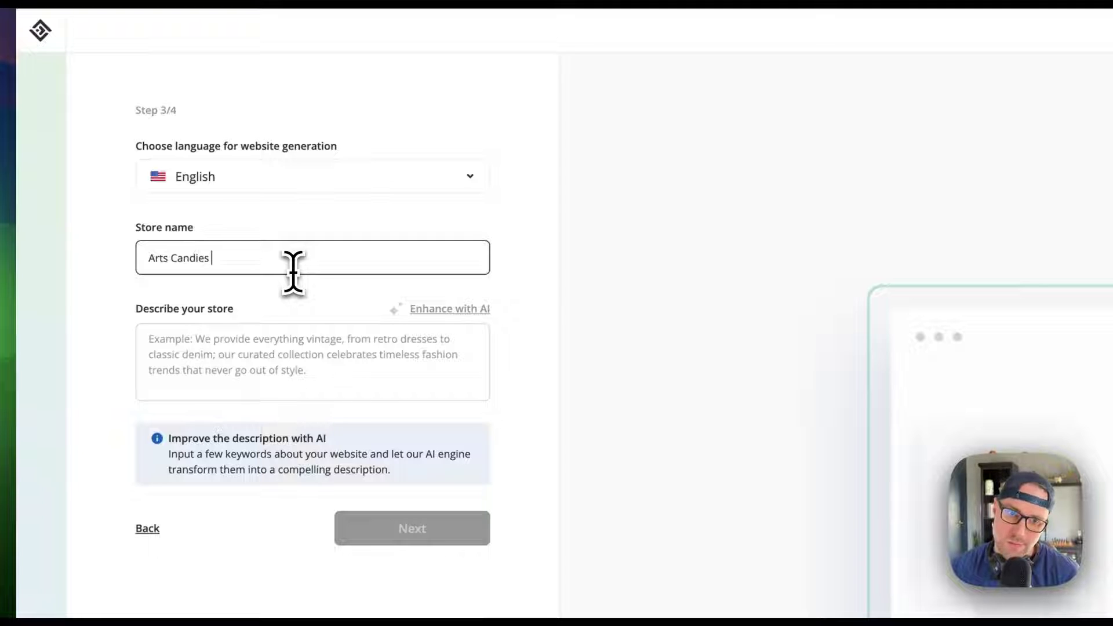
key("Tab")
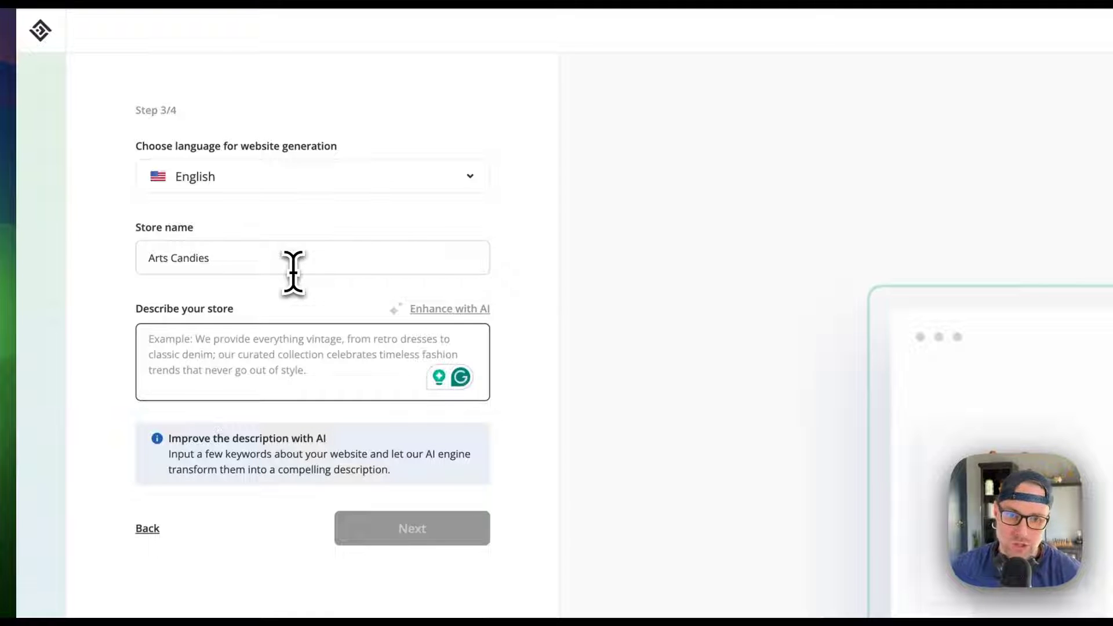
type("a complete store")
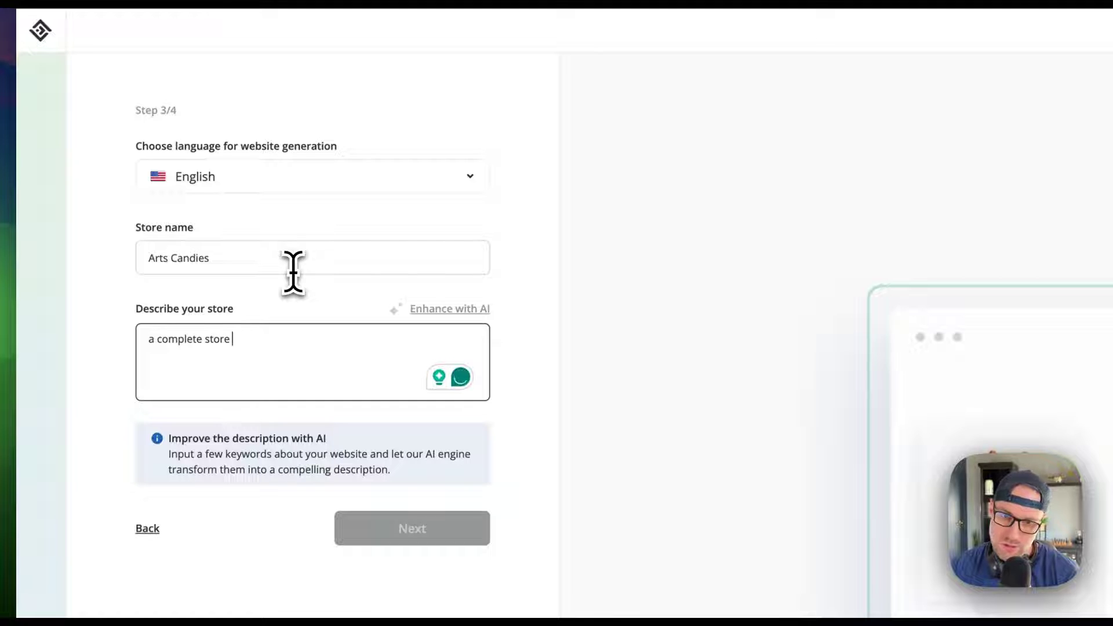
type("o get all of your favorite candies")
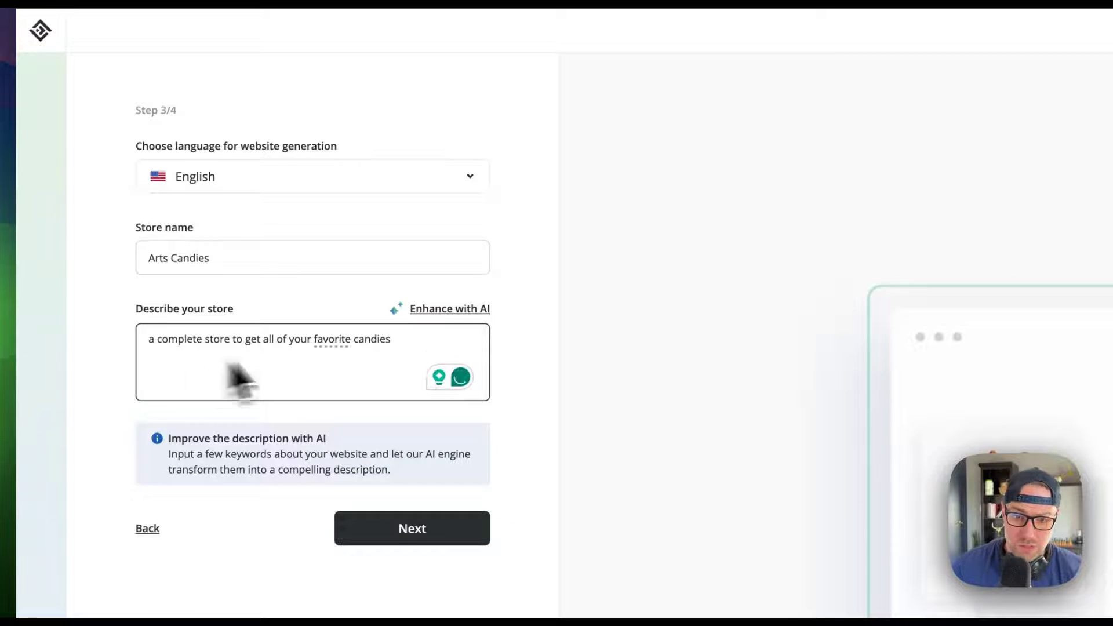
scroll(348, 313, "down", 1)
left_click(430, 226)
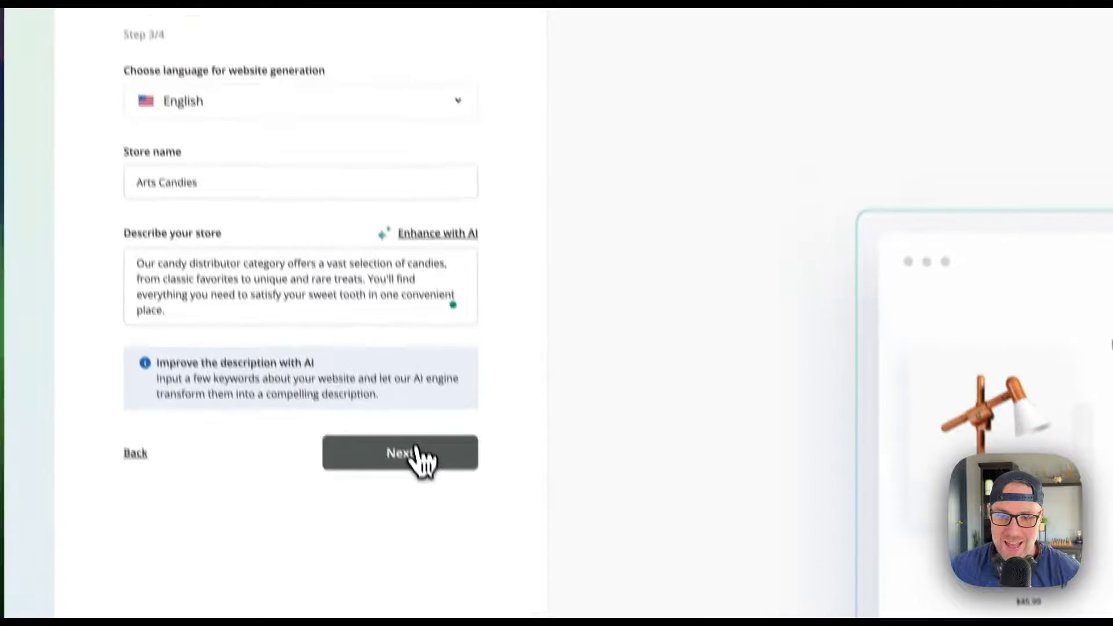
left_click(396, 376)
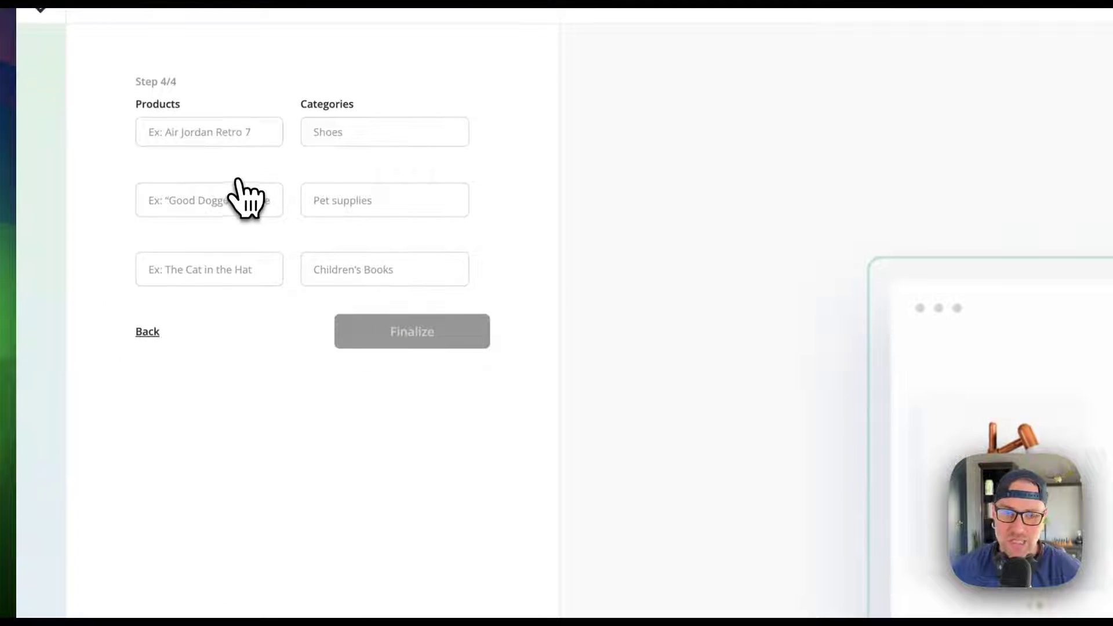
Enter three products, Gummie Worms, Worthers and Lollipop, each with a category.
left_click(236, 132)
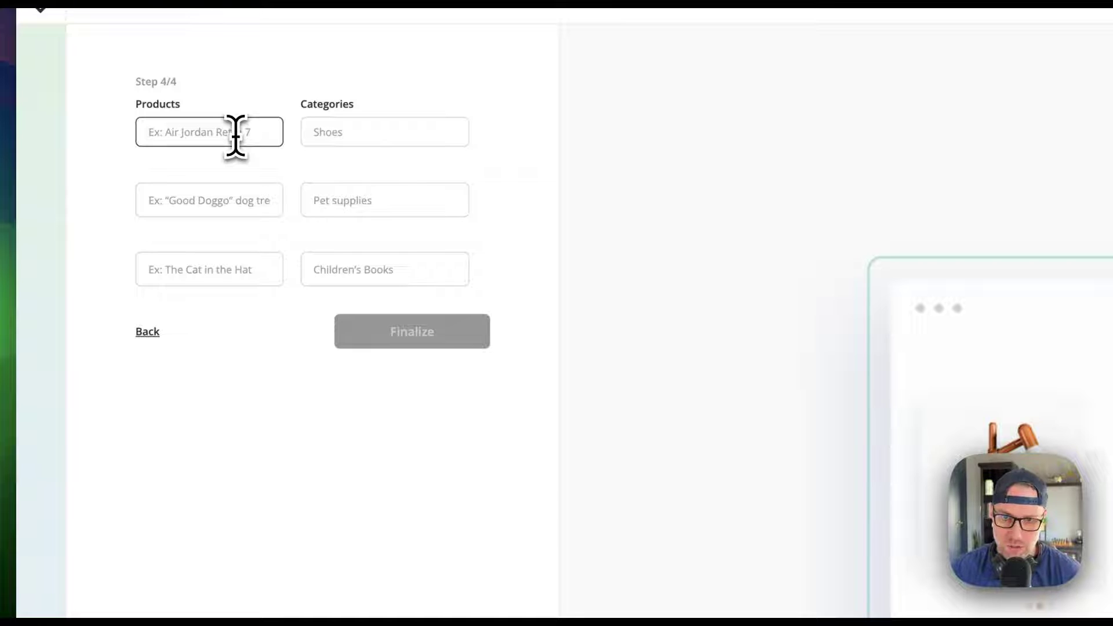
type("Gummie Wor")
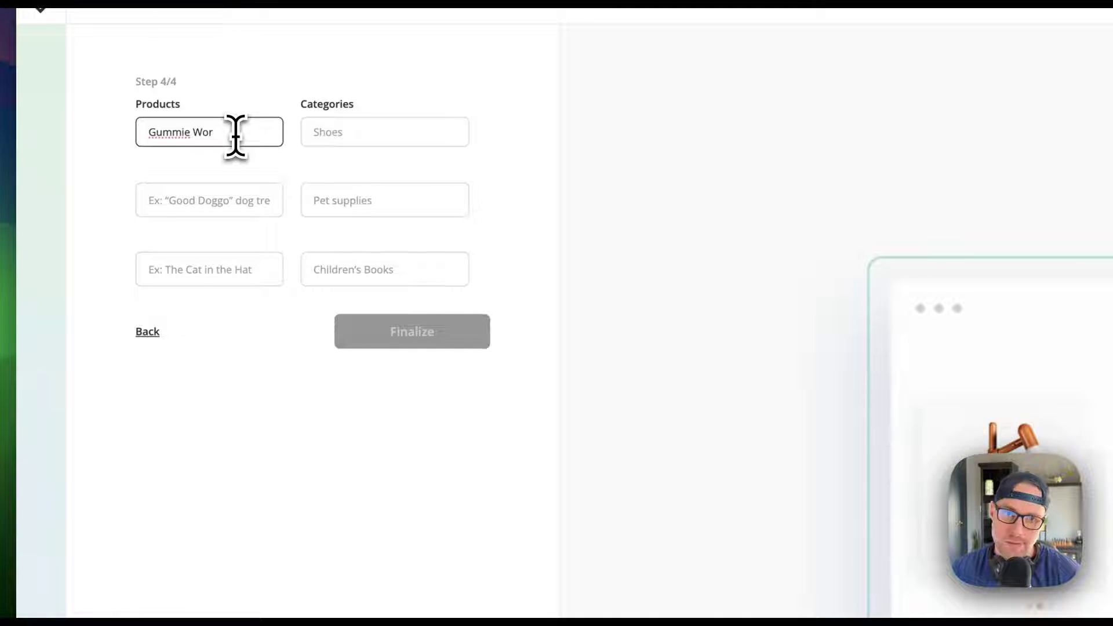
type("ms")
key("Tab")
left_click(333, 248)
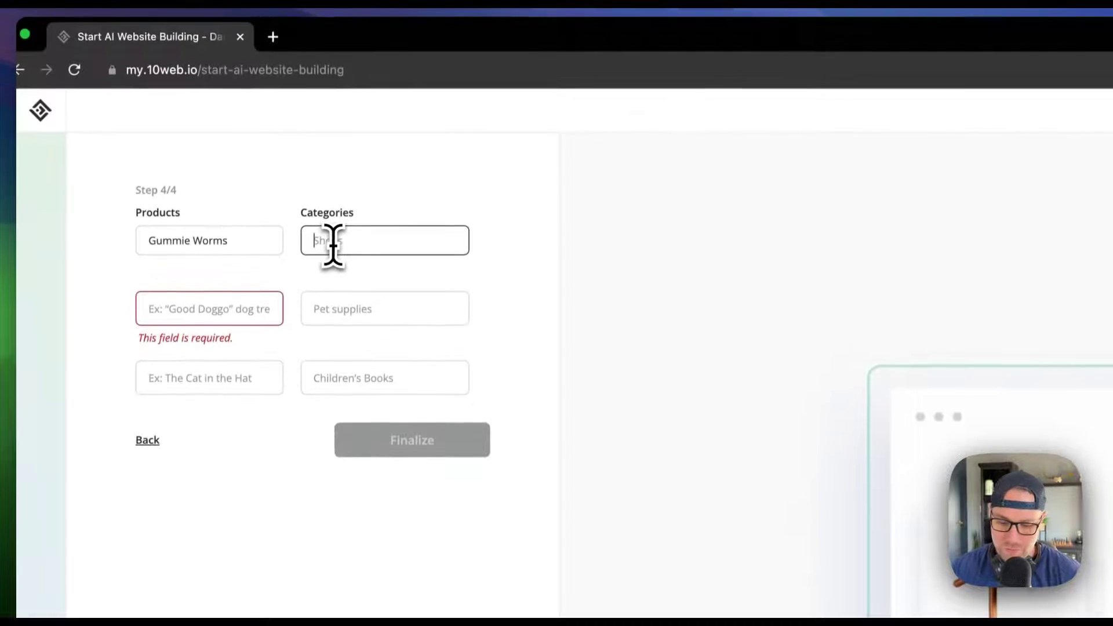
type("Chewy")
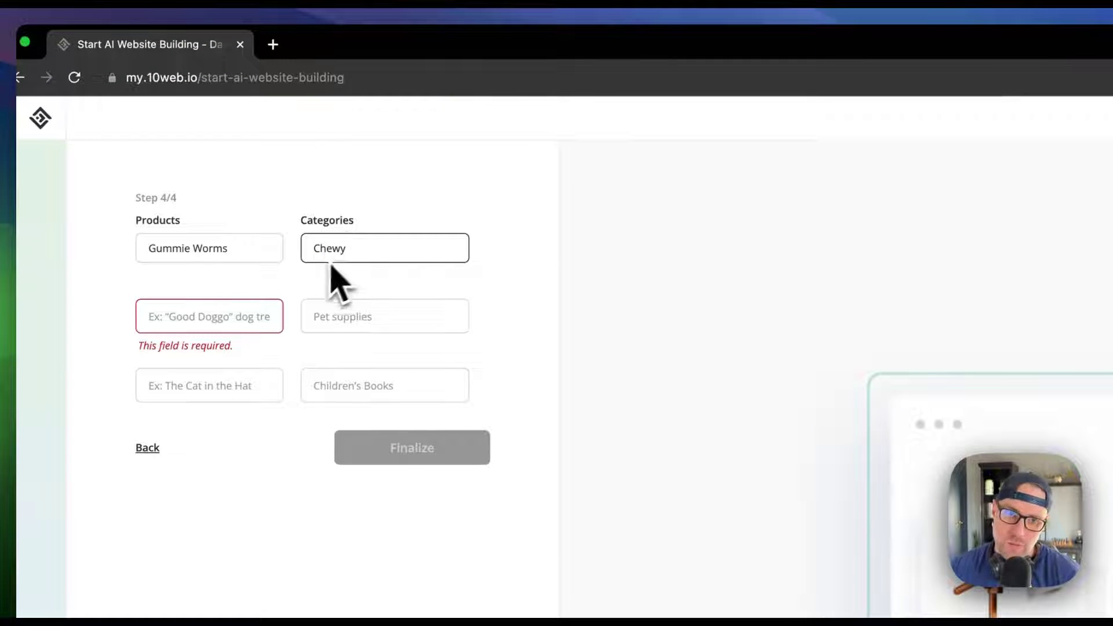
left_click(246, 306)
type("Wothers")
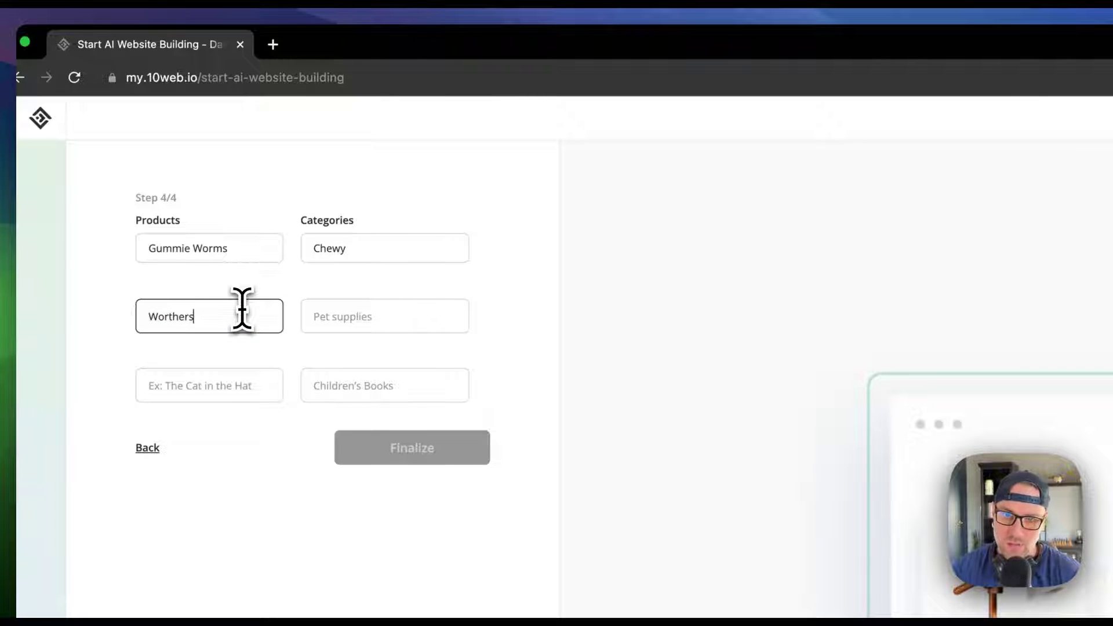
key("Tab")
left_click(342, 274)
type("H")
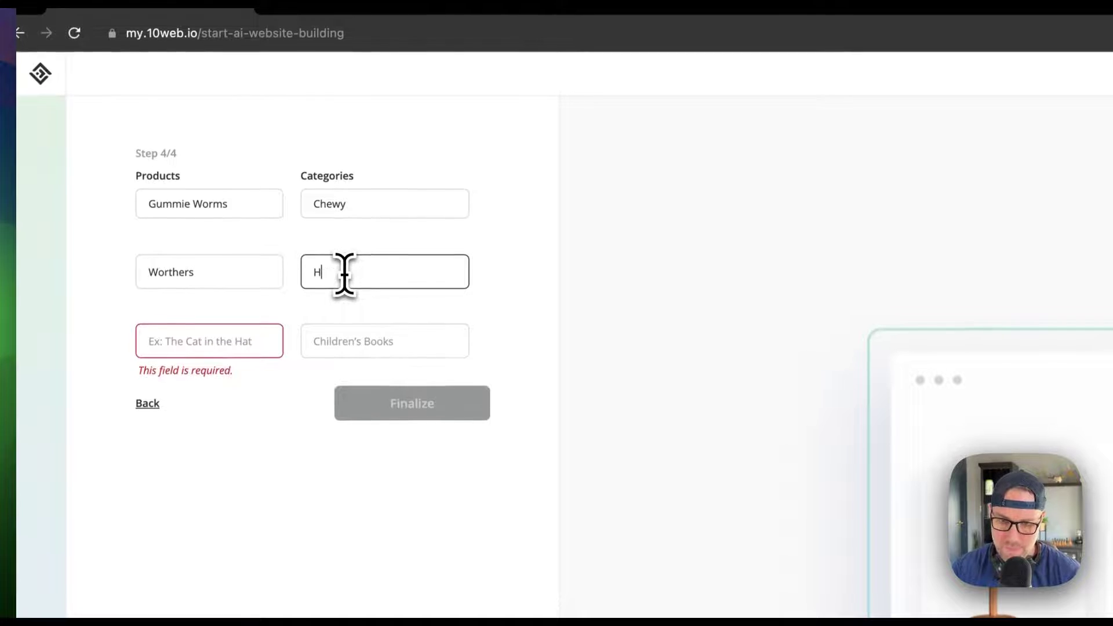
type("ard Candy")
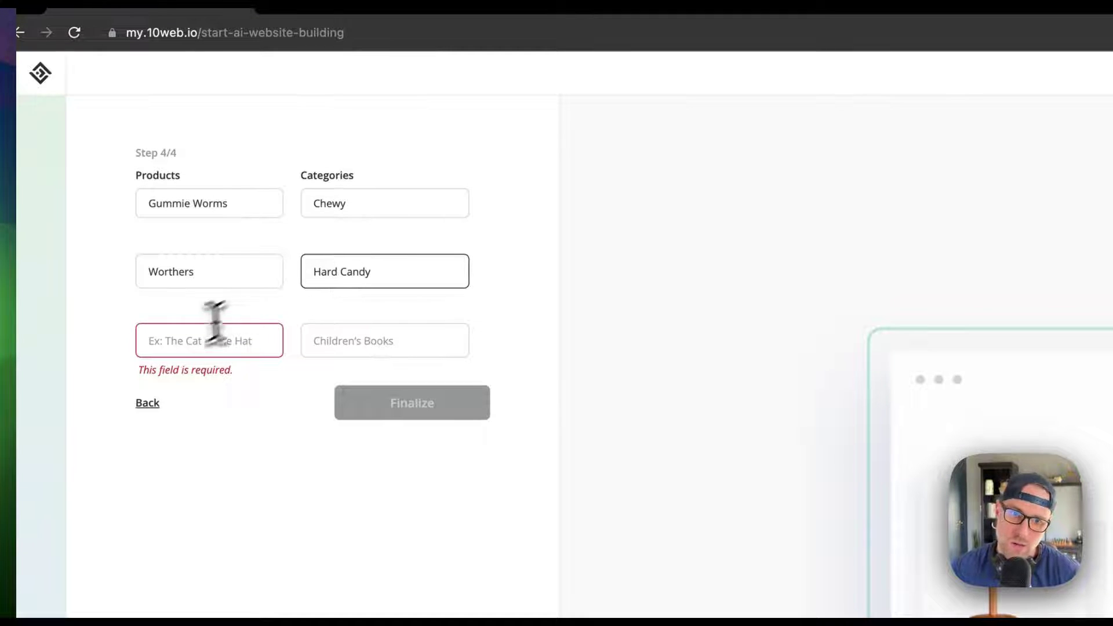
left_click(231, 341)
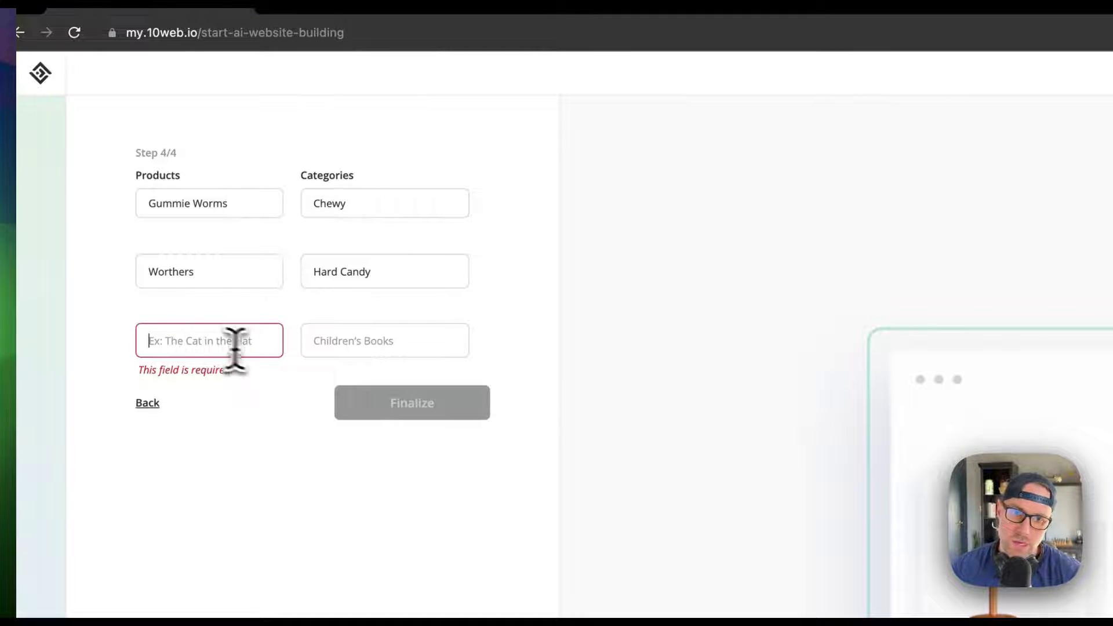
type("Lollipop")
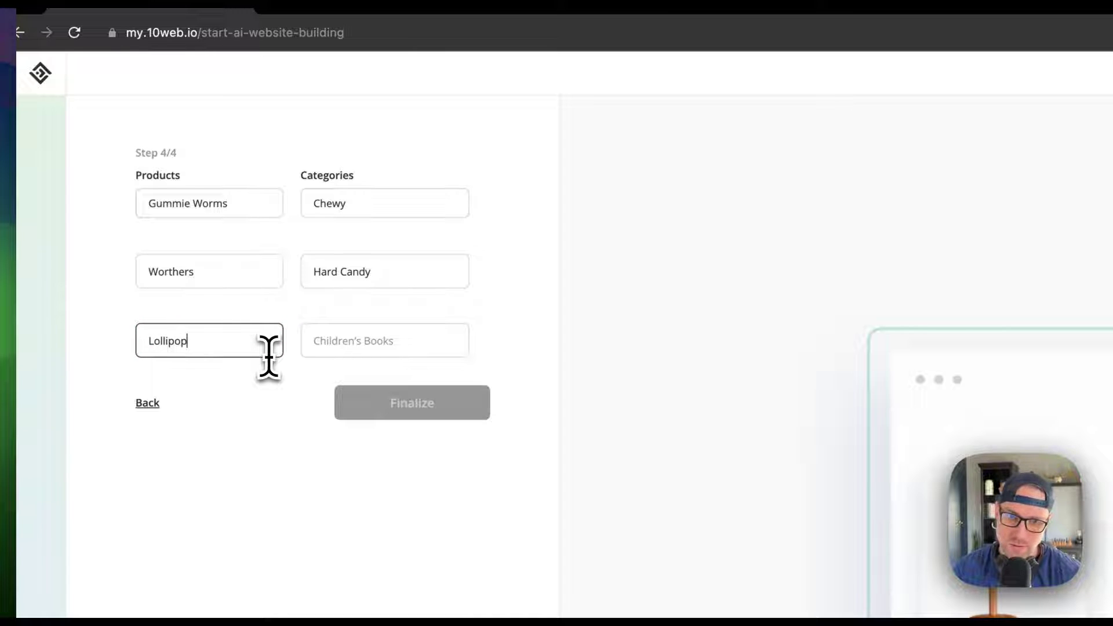
left_click(406, 295)
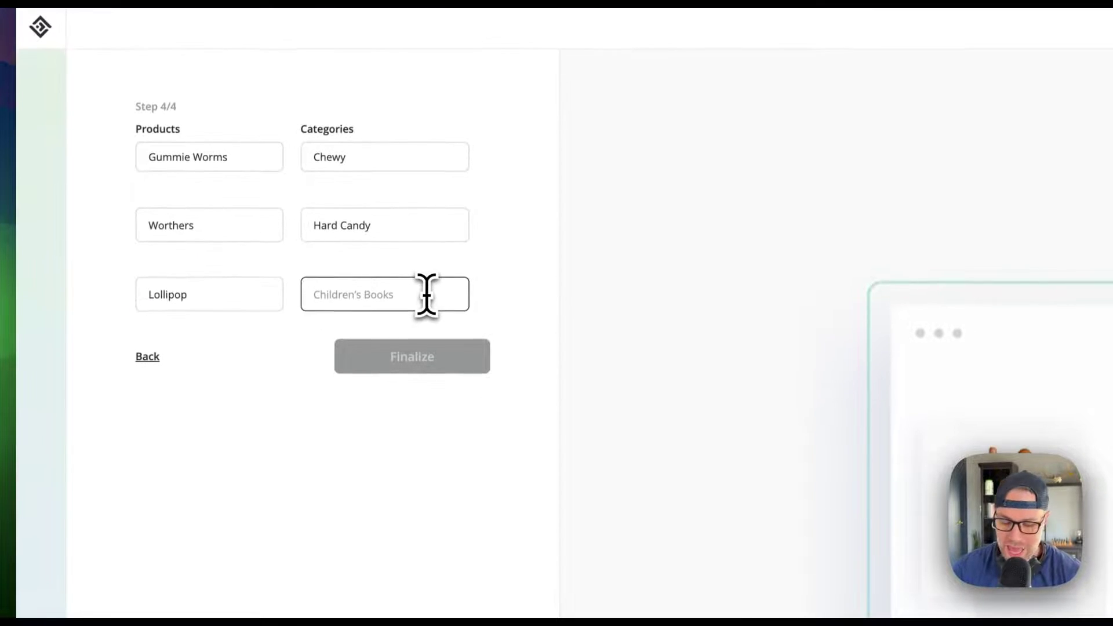
type("Hrad")
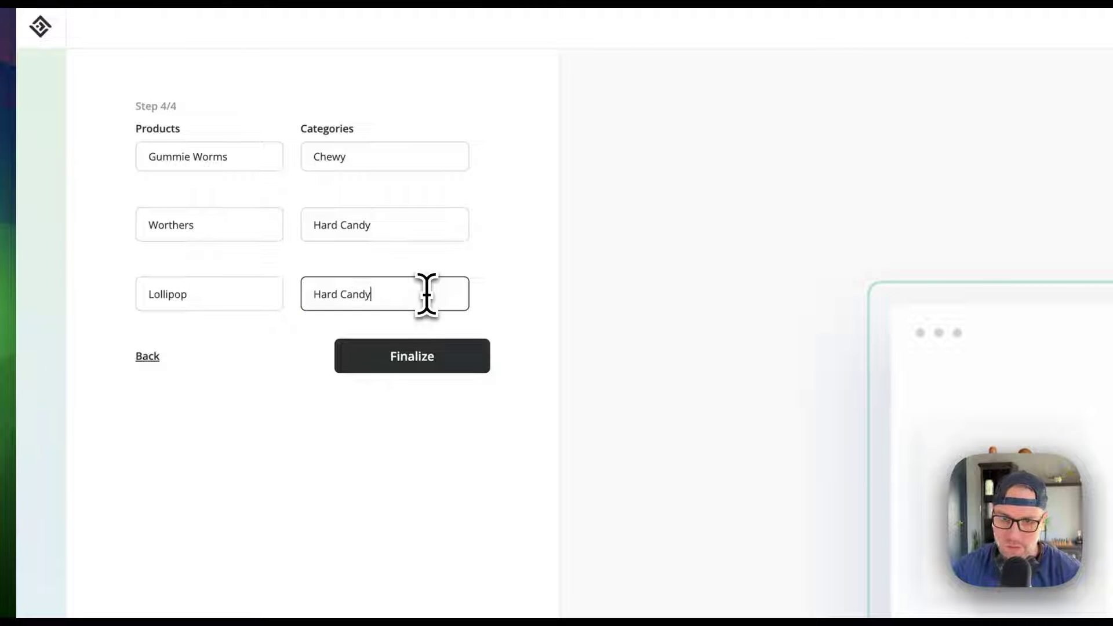
Replace Lollipop with Chocolat Bar, change its category to Chocolat, and finish setup.
double_click(199, 302)
type("Chocolat Bar")
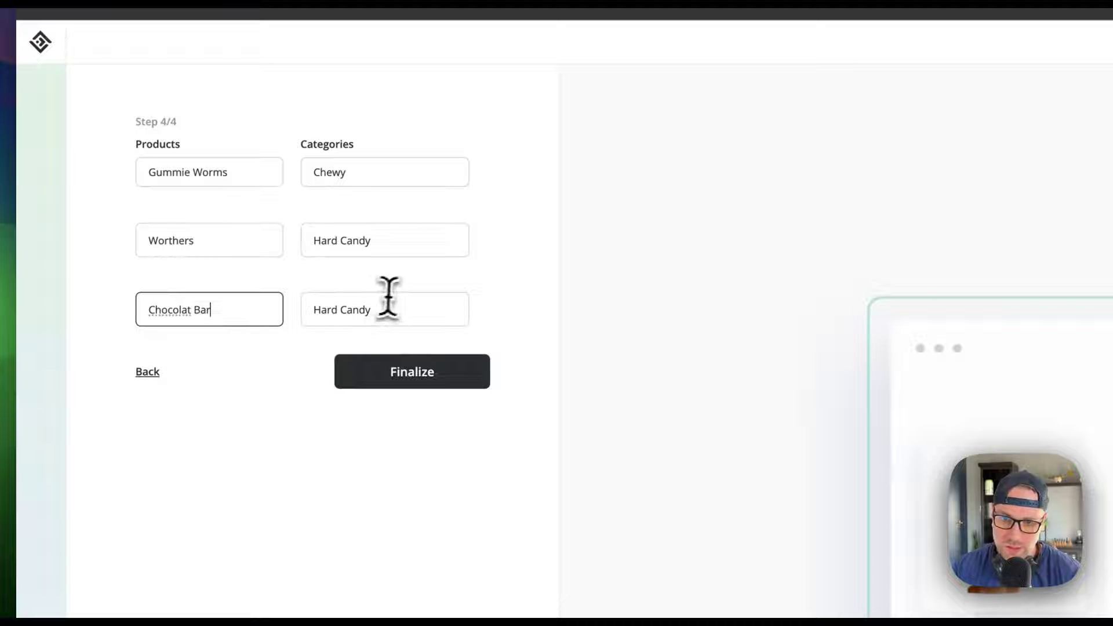
left_click_drag(385, 305, 311, 304)
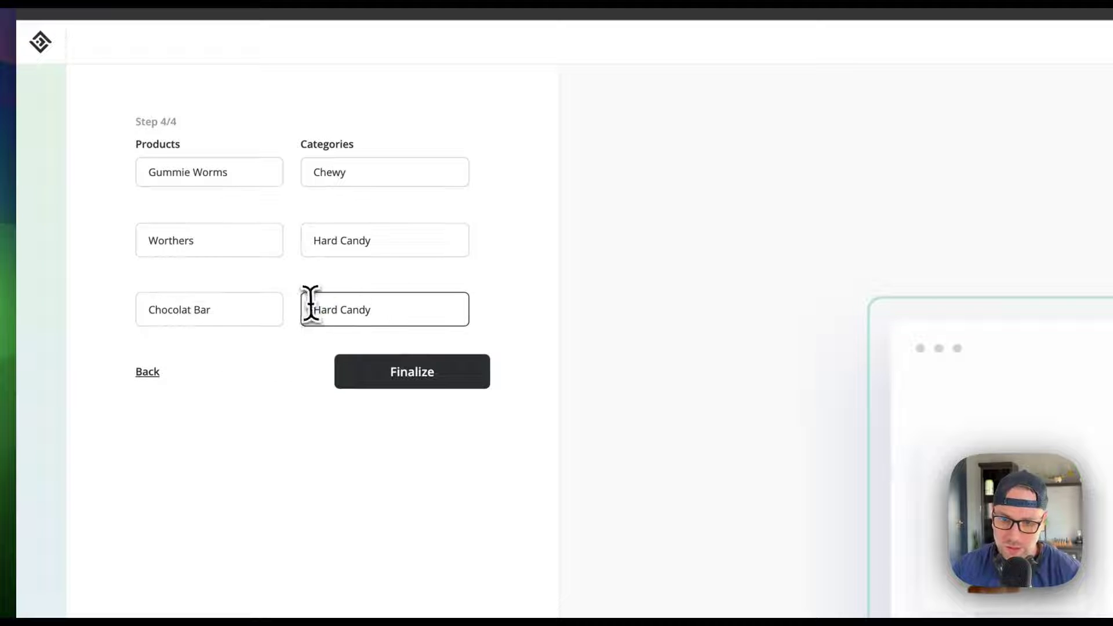
type("Chocolat")
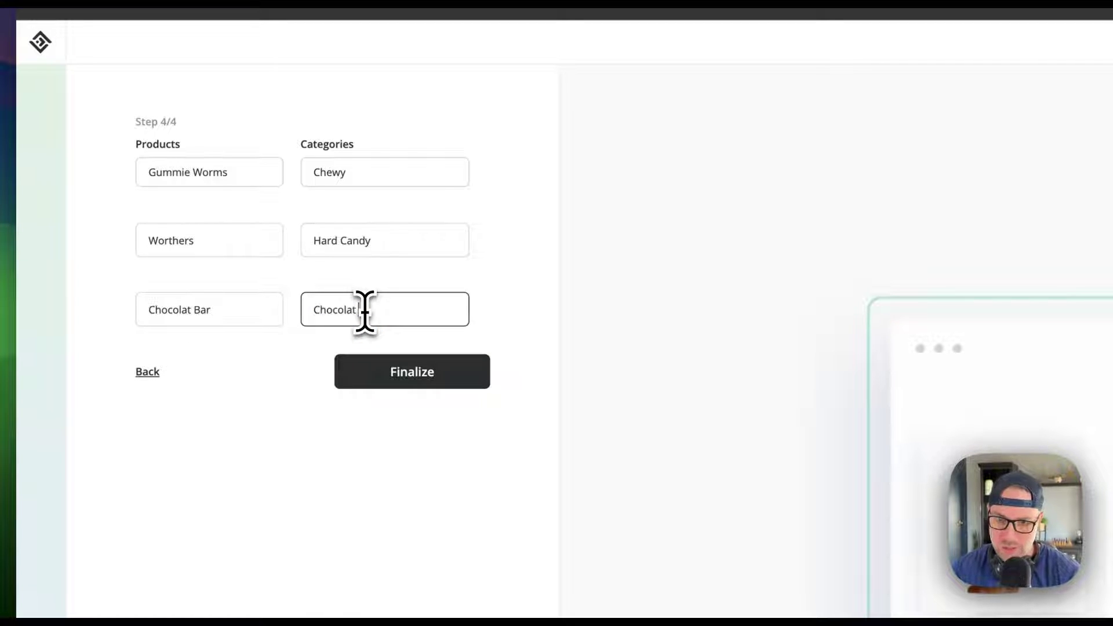
left_click(401, 365)
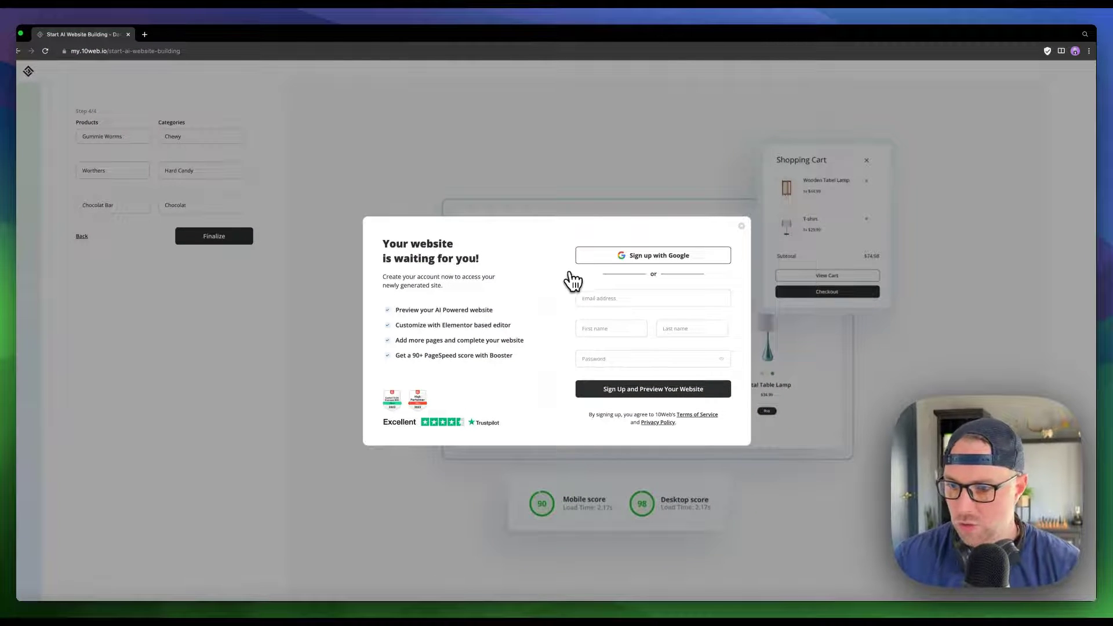
Sign up with a Google account and dismiss the how-did-you-hear survey.
left_click(667, 258)
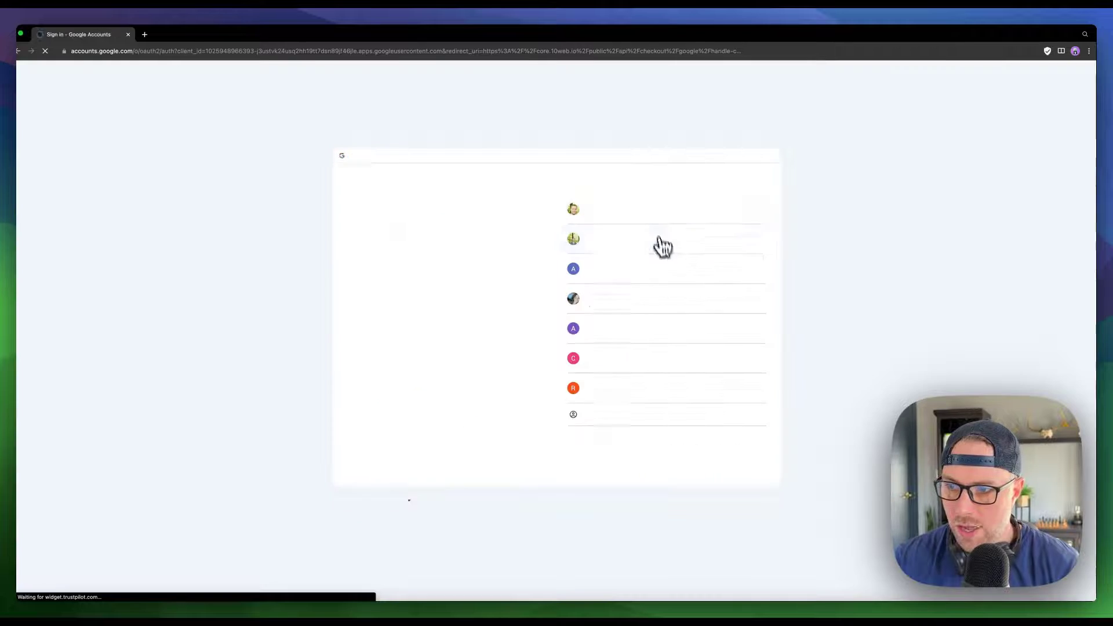
left_click(650, 249)
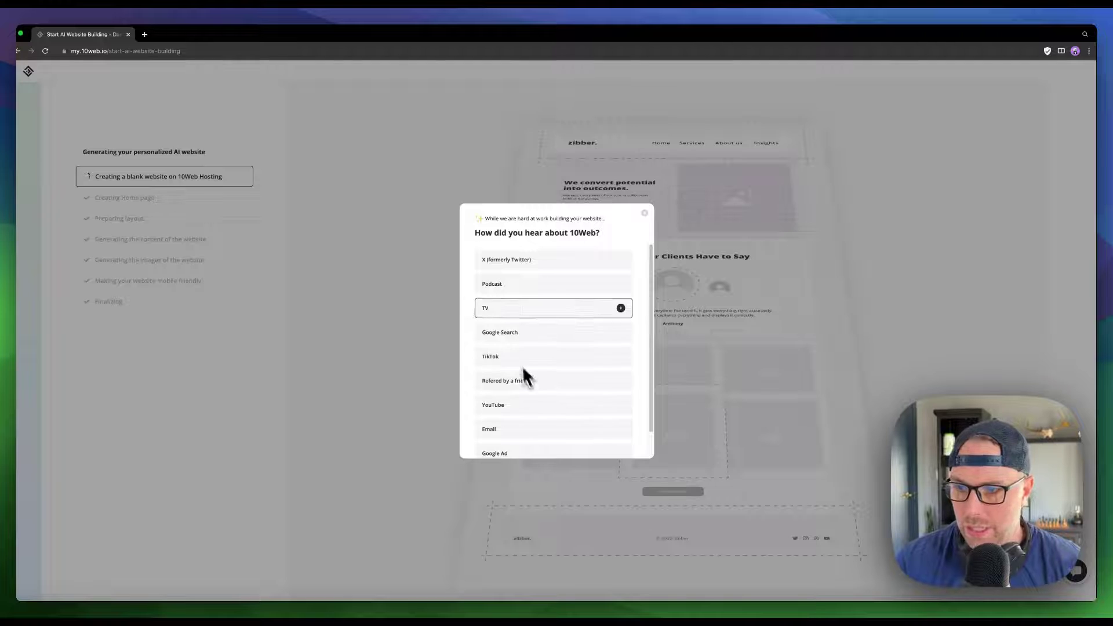
left_click(644, 213)
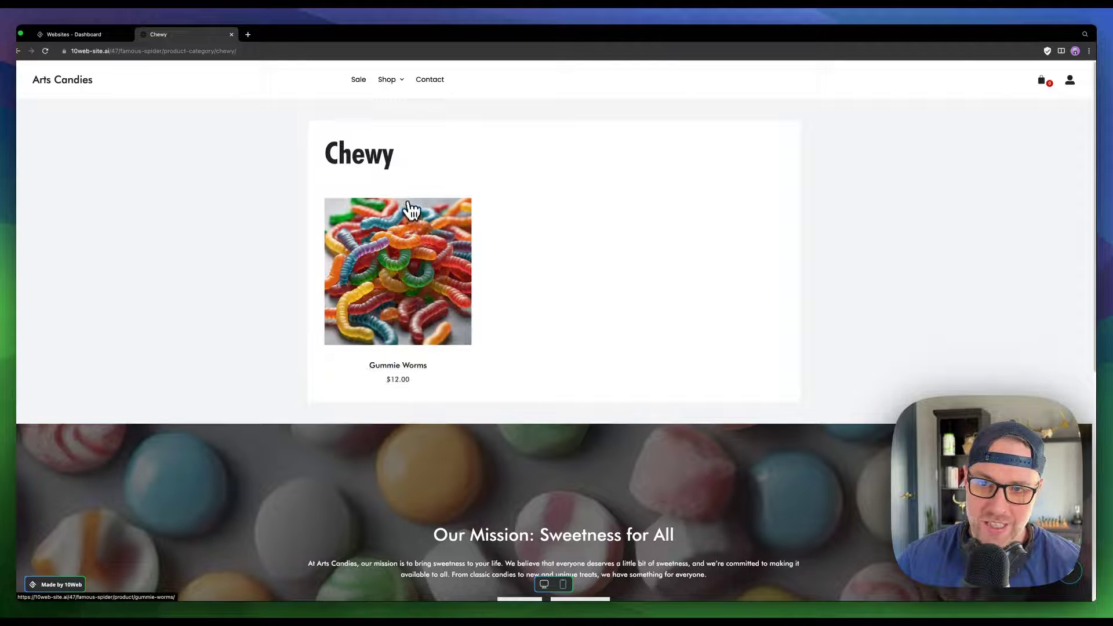
Go back through the category pages to the Arts Candies home page.
left_click(18, 51)
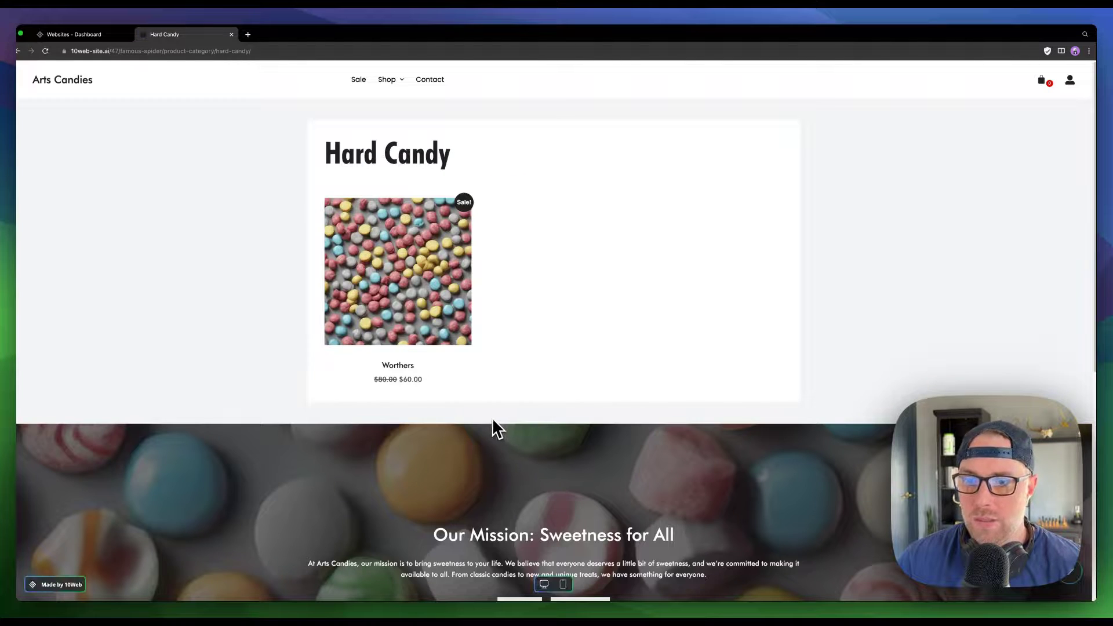
left_click(17, 50)
scroll(435, 304, "down", 3)
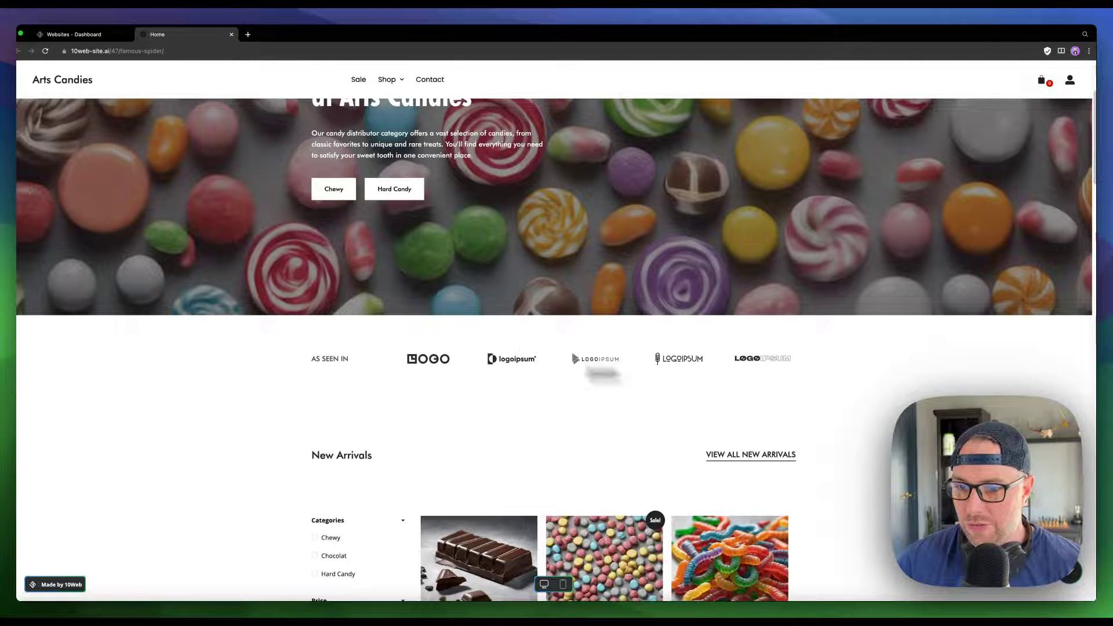
scroll(602, 358, "down", 2)
scroll(528, 338, "down", 2)
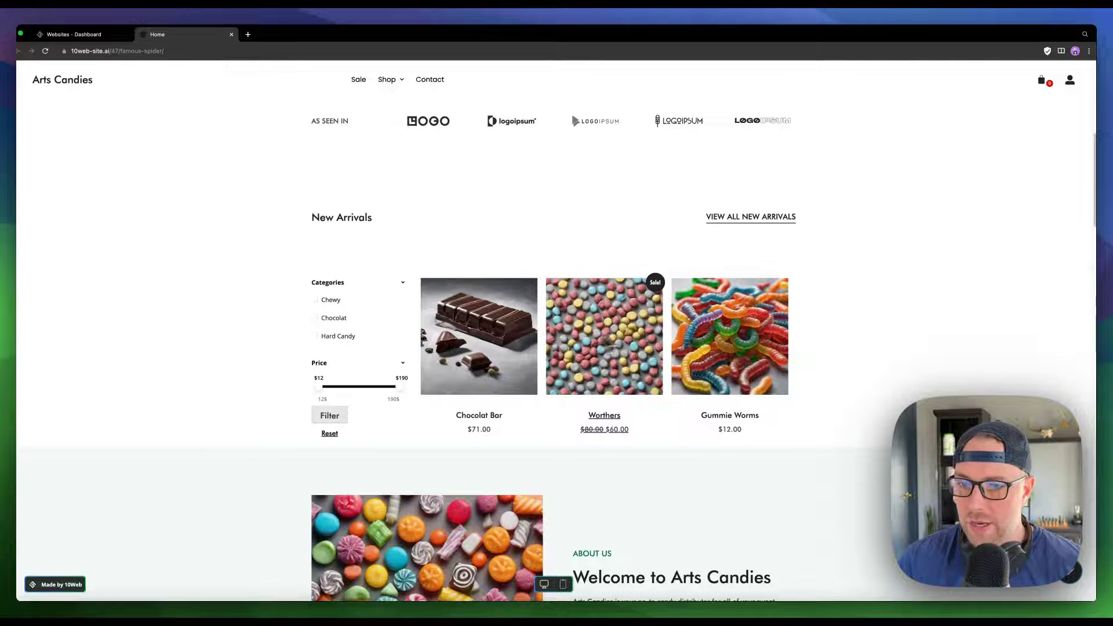
Filter New Arrivals by the Chocolat category instead of Chewy.
left_click(321, 299)
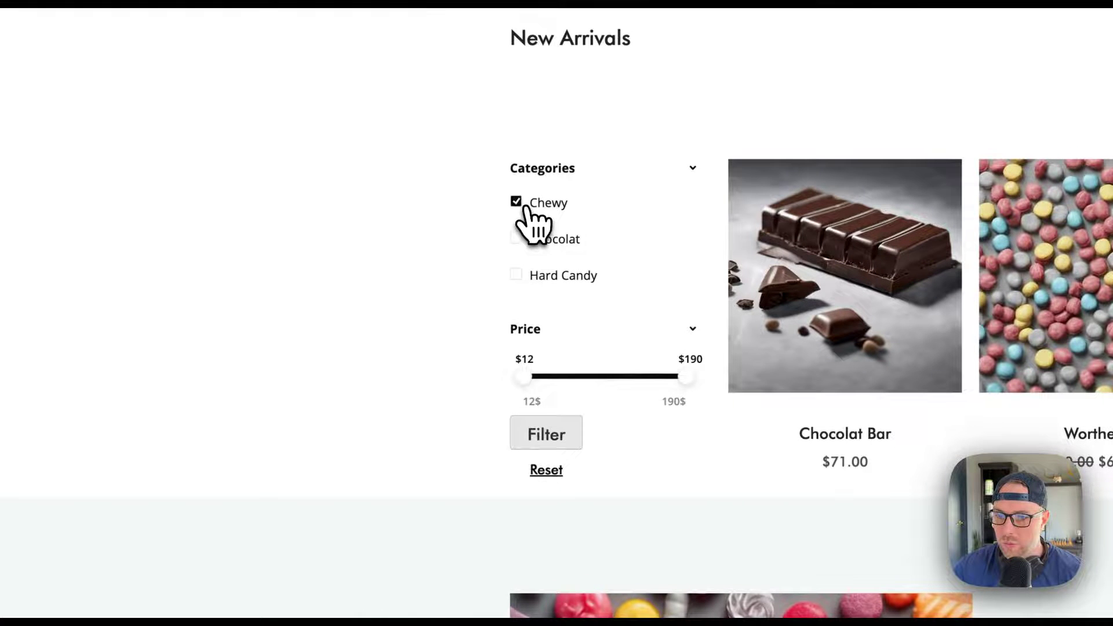
left_click(516, 203)
left_click(516, 239)
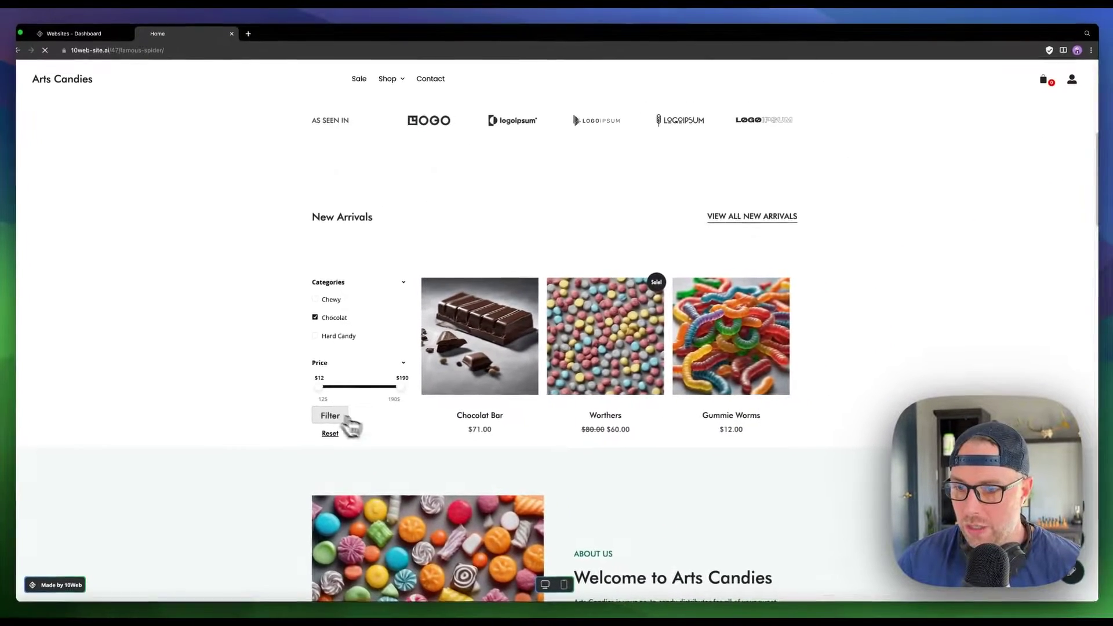
left_click(338, 418)
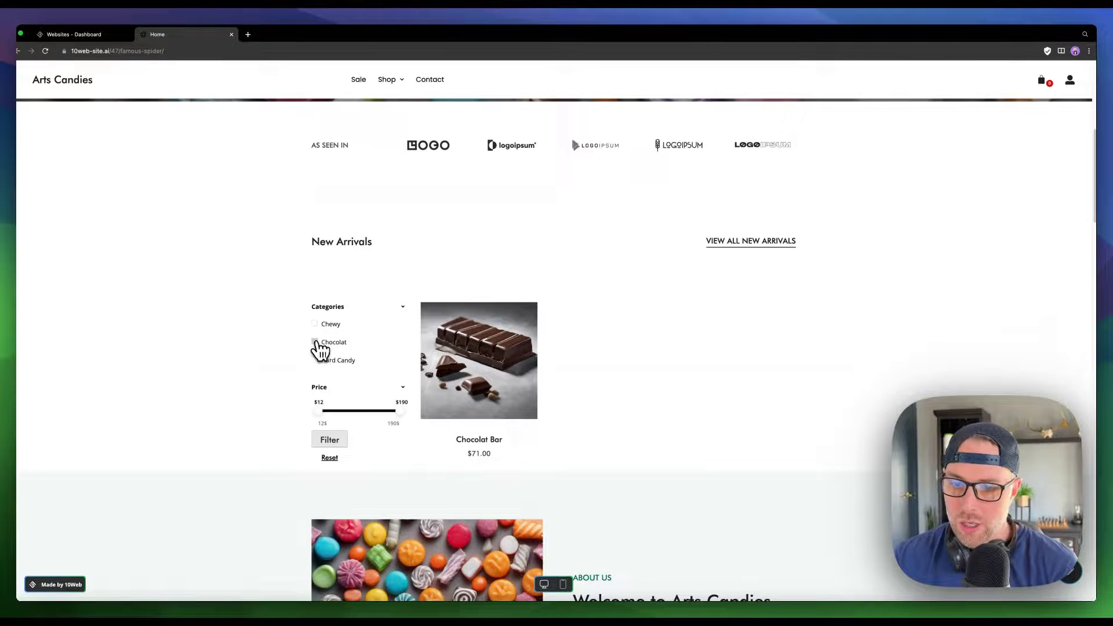
scroll(316, 349, "down", 3)
scroll(418, 356, "down", 5)
scroll(423, 356, "down", 5)
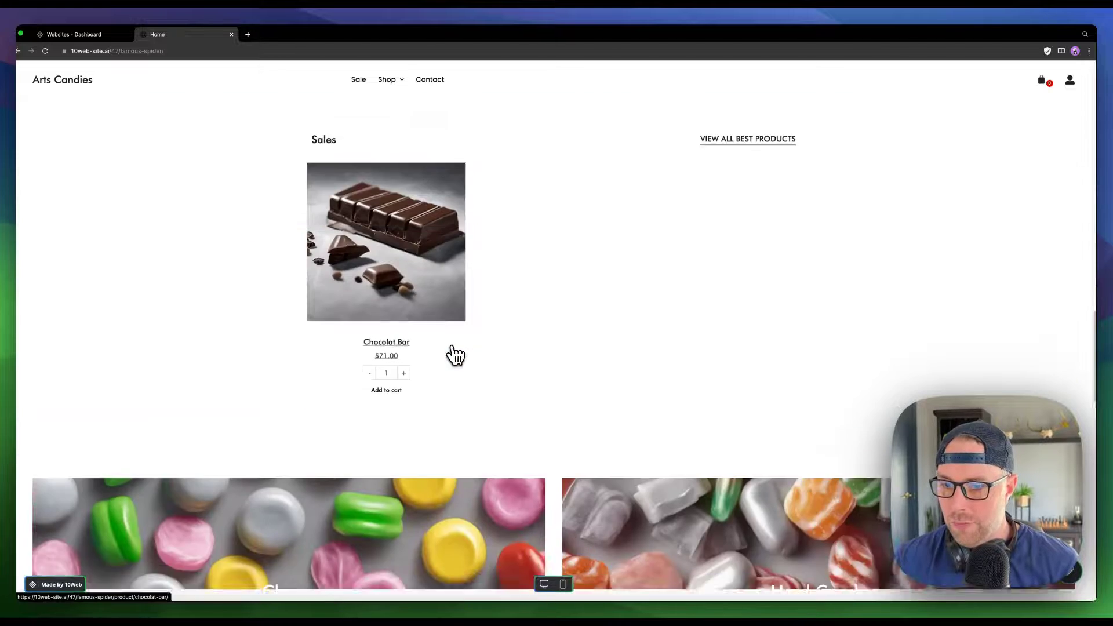
scroll(455, 353, "down", 4)
scroll(455, 355, "down", 1)
scroll(454, 355, "down", 3)
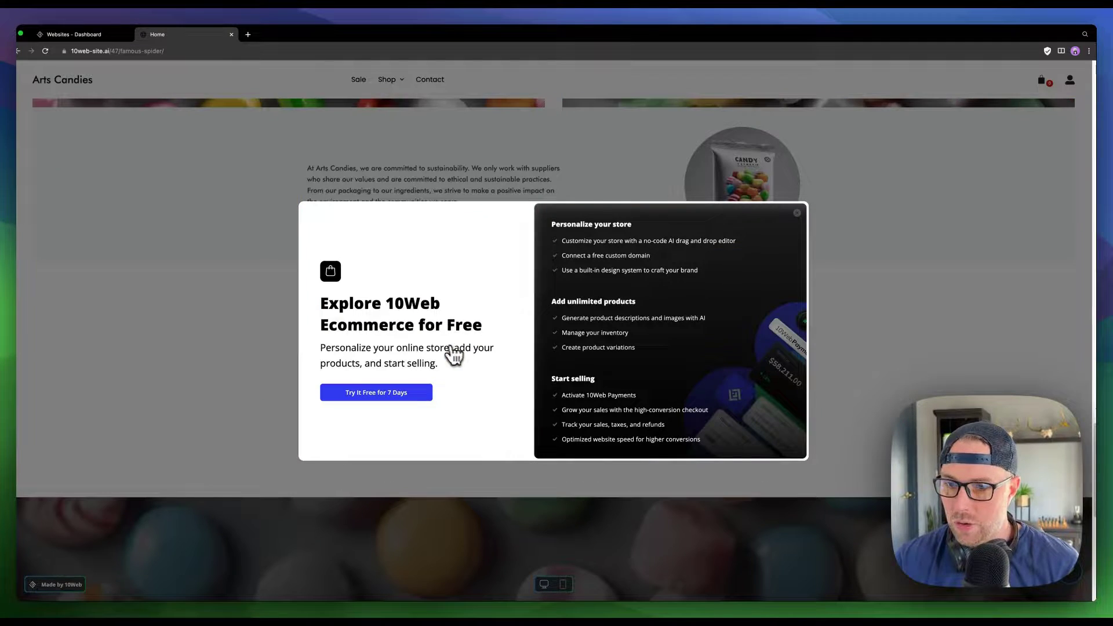
Close the ecommerce promo, try the Clean palette, then apply Forest.
left_click(798, 215)
scroll(835, 286, "up", 5)
scroll(856, 308, "up", 2)
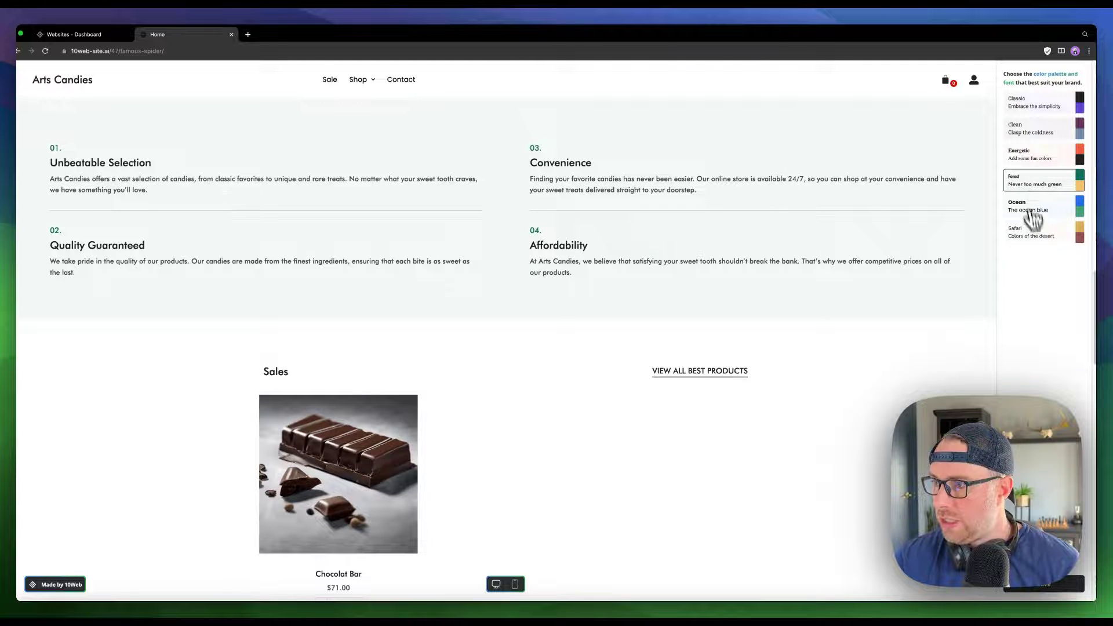
left_click(1039, 130)
left_click(1051, 179)
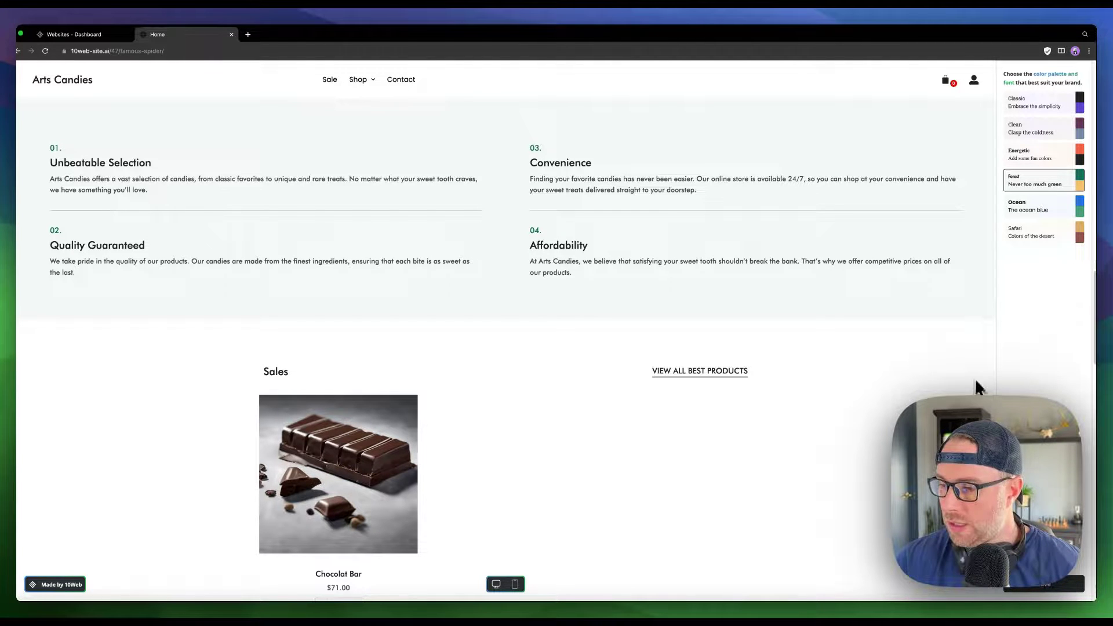
left_click(1044, 582)
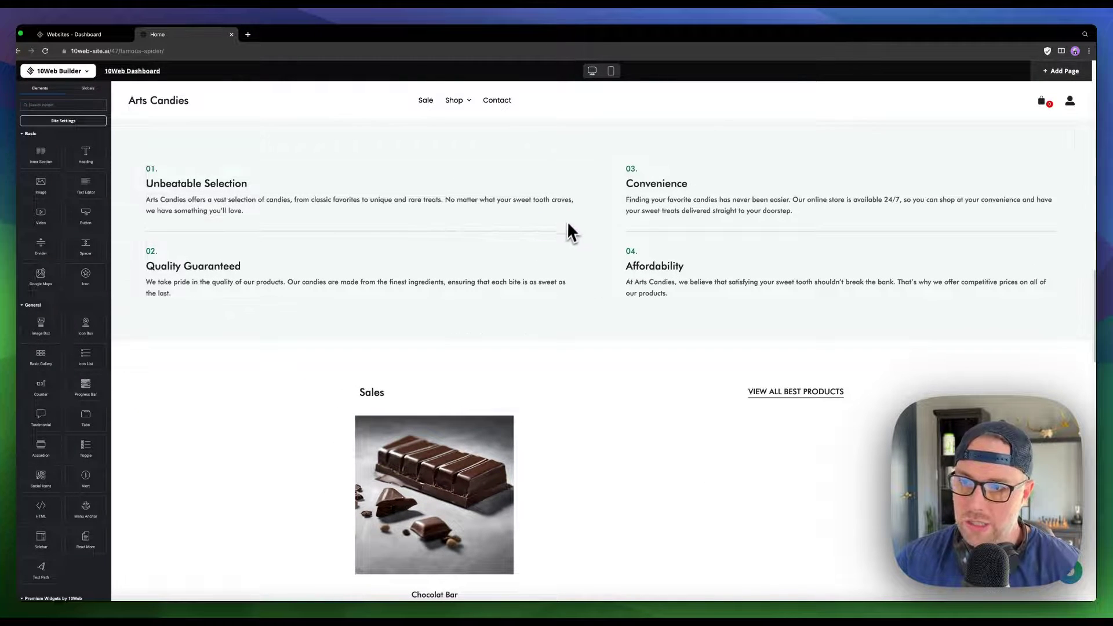
scroll(351, 230, "up", 5)
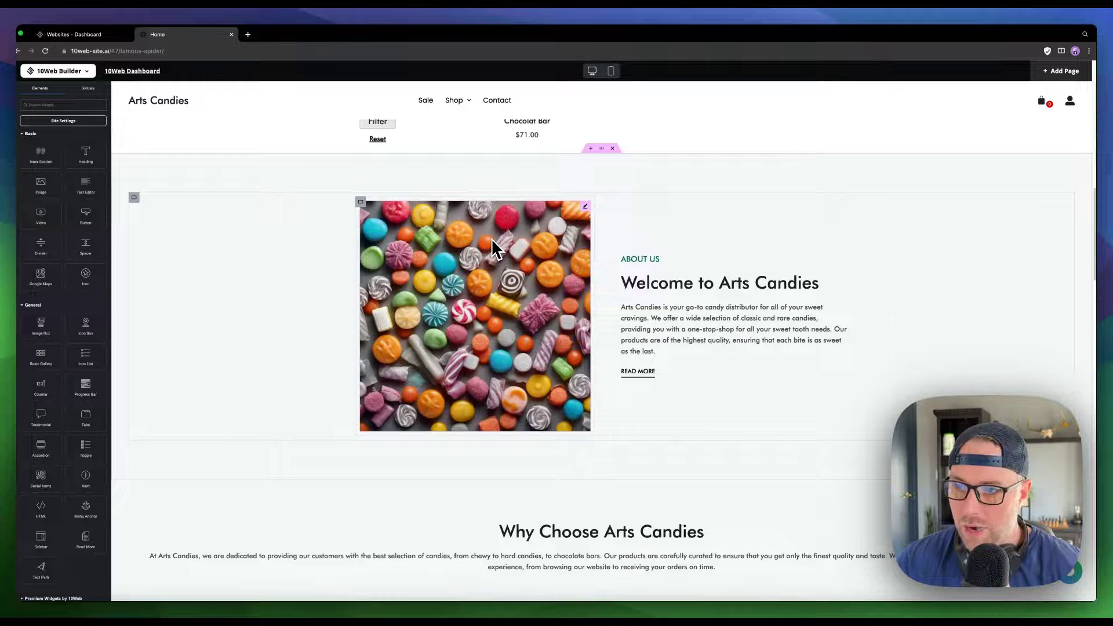
mouse_move(733, 329)
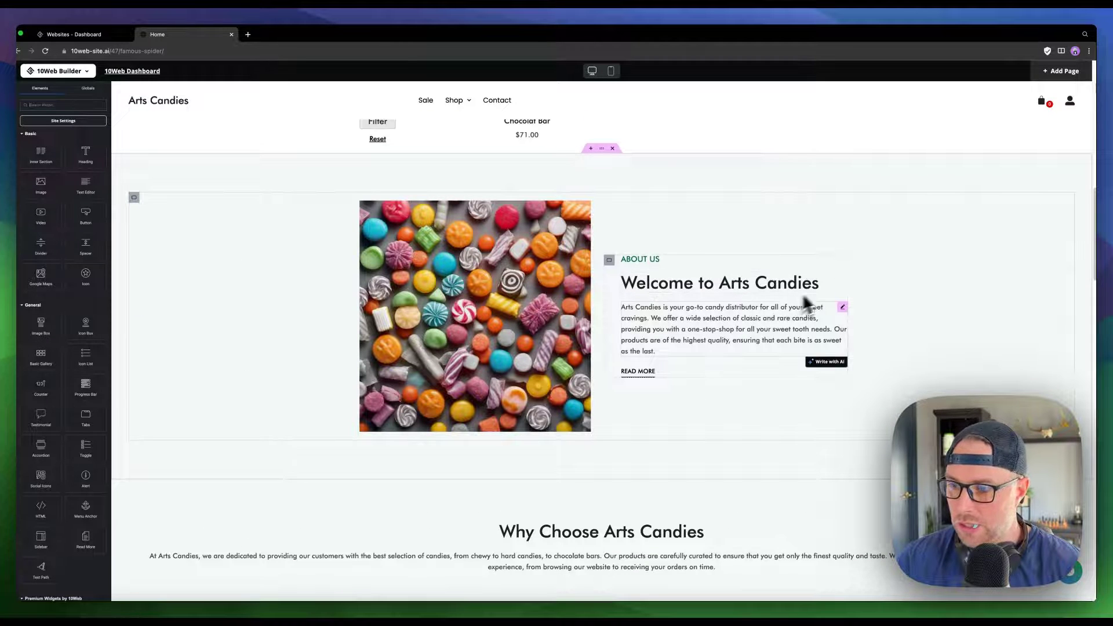
Request an AI rewrite of the About Us paragraph, then dismiss the ecommerce upsell.
left_click(826, 363)
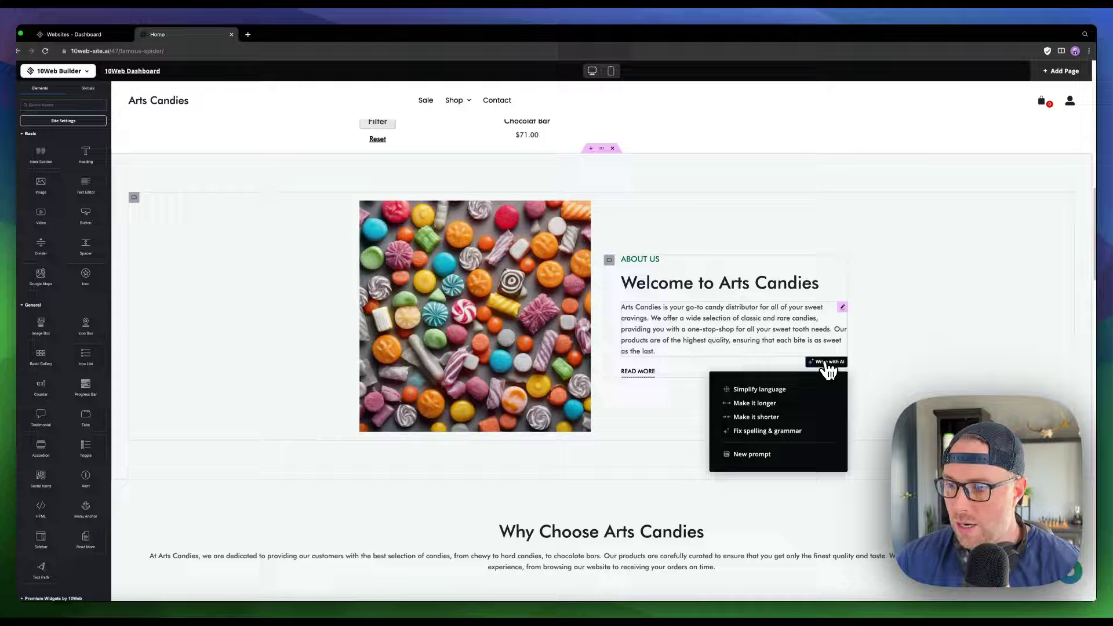
left_click(777, 402)
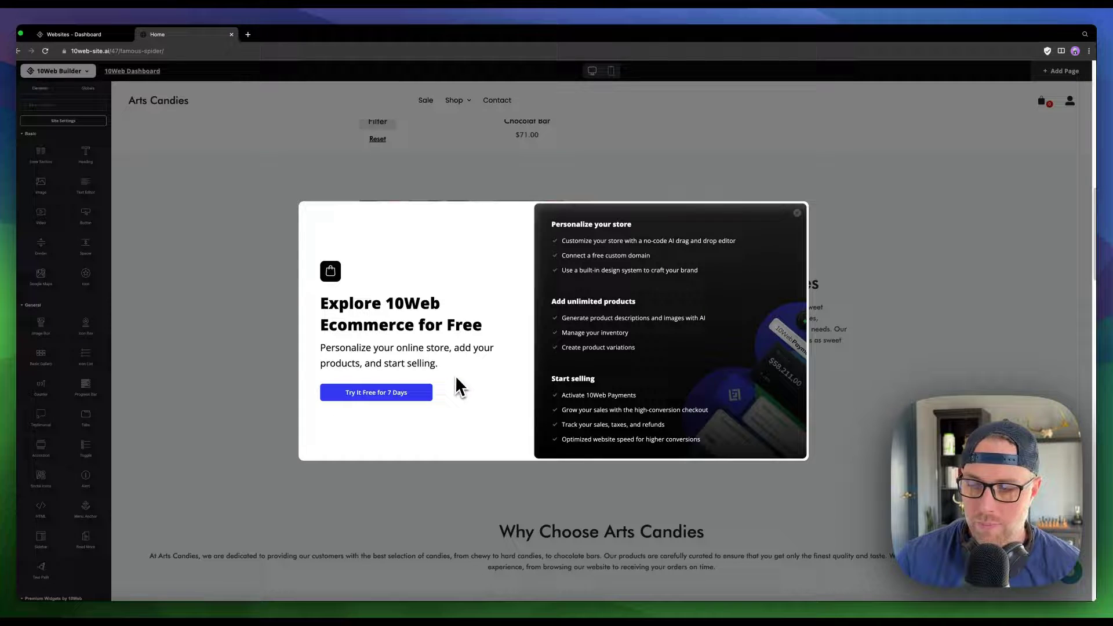
left_click(797, 214)
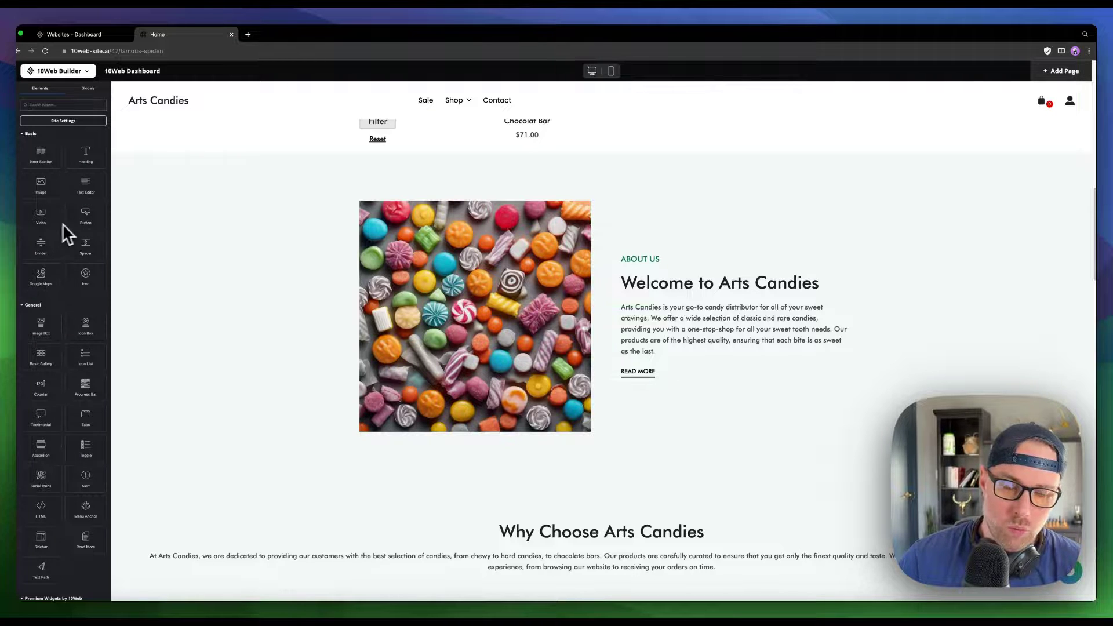
scroll(62, 230, "down", 2)
scroll(62, 230, "down", 2)
scroll(62, 229, "down", 2)
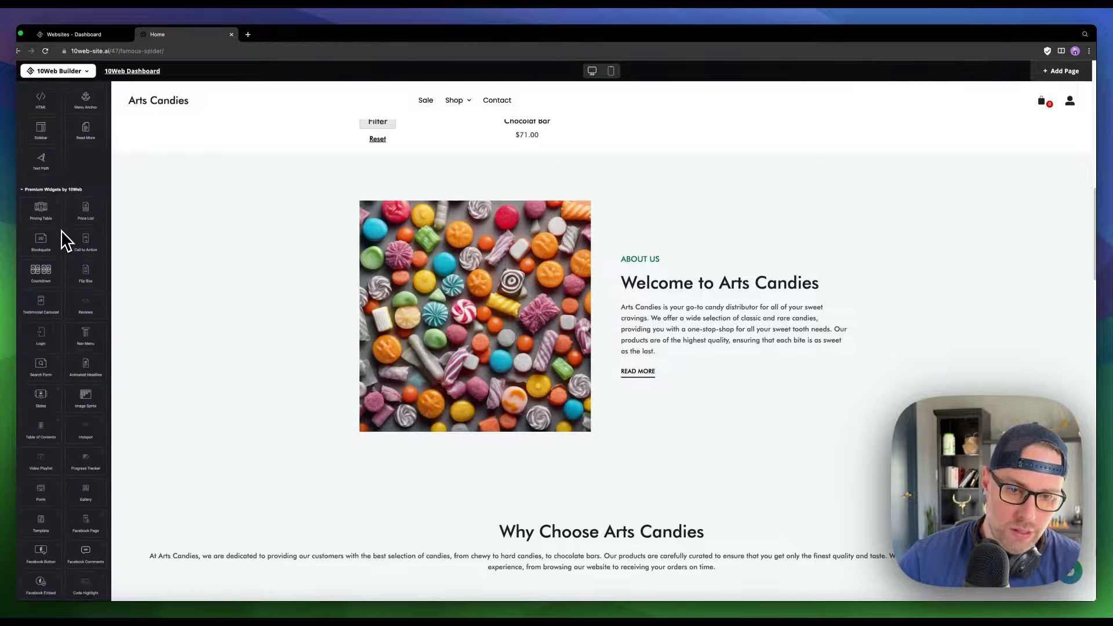
scroll(46, 234, "up", 3)
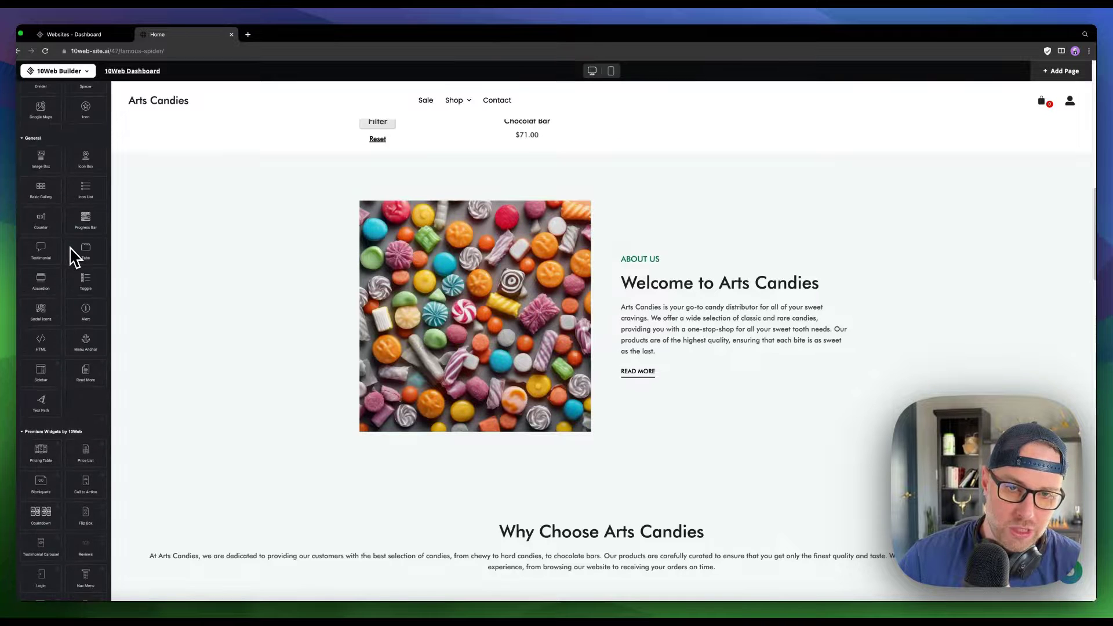
scroll(69, 252, "down", 1)
scroll(69, 247, "down", 1)
scroll(57, 373, "down", 2)
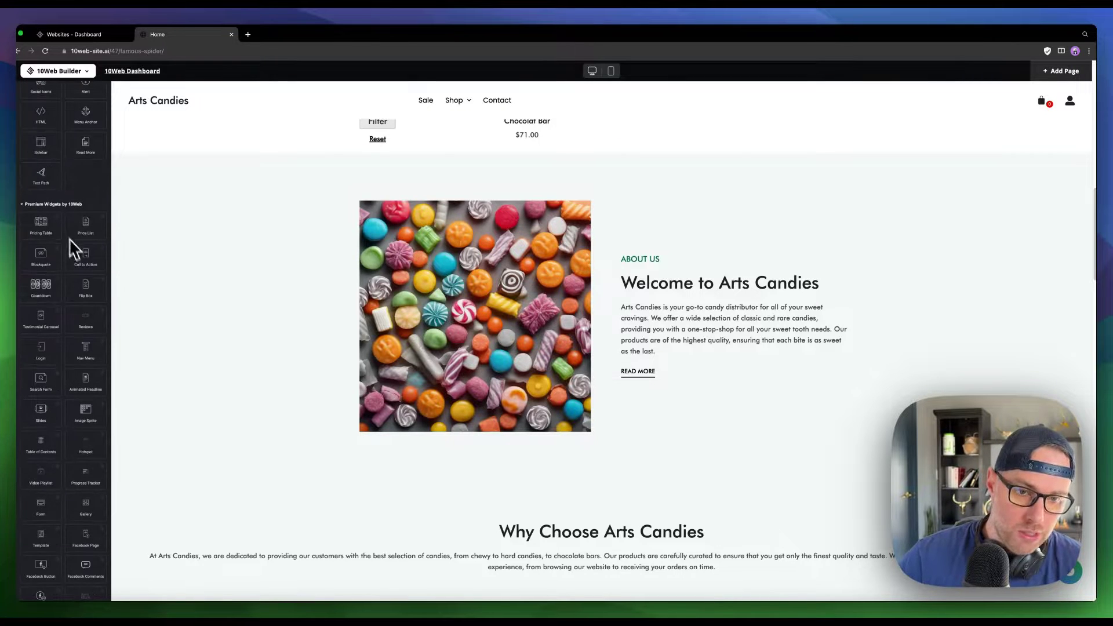
scroll(57, 332, "down", 1)
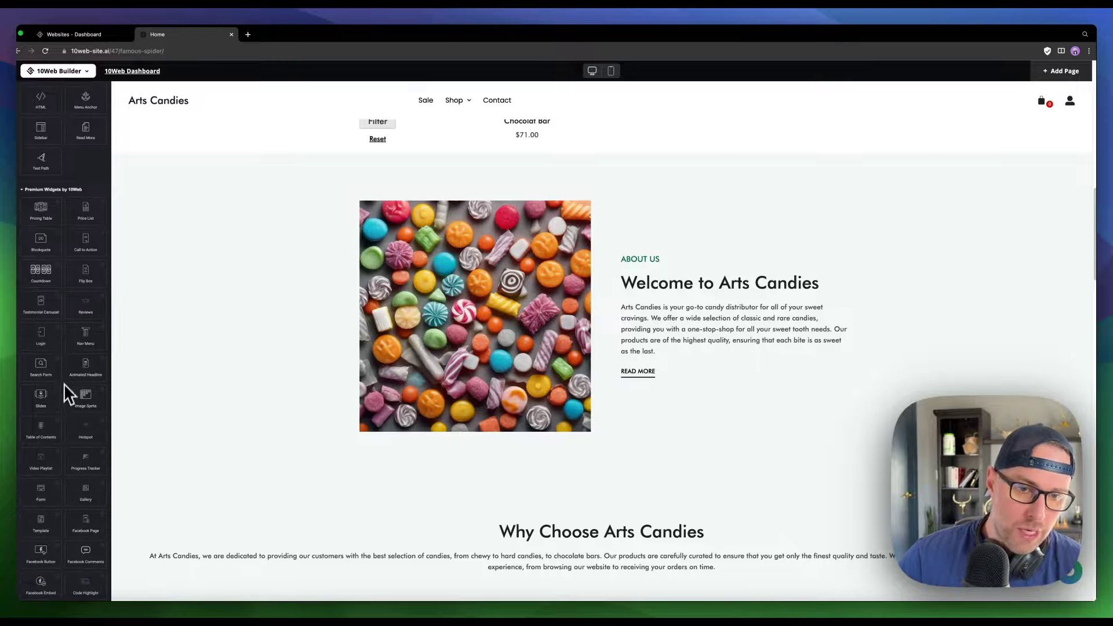